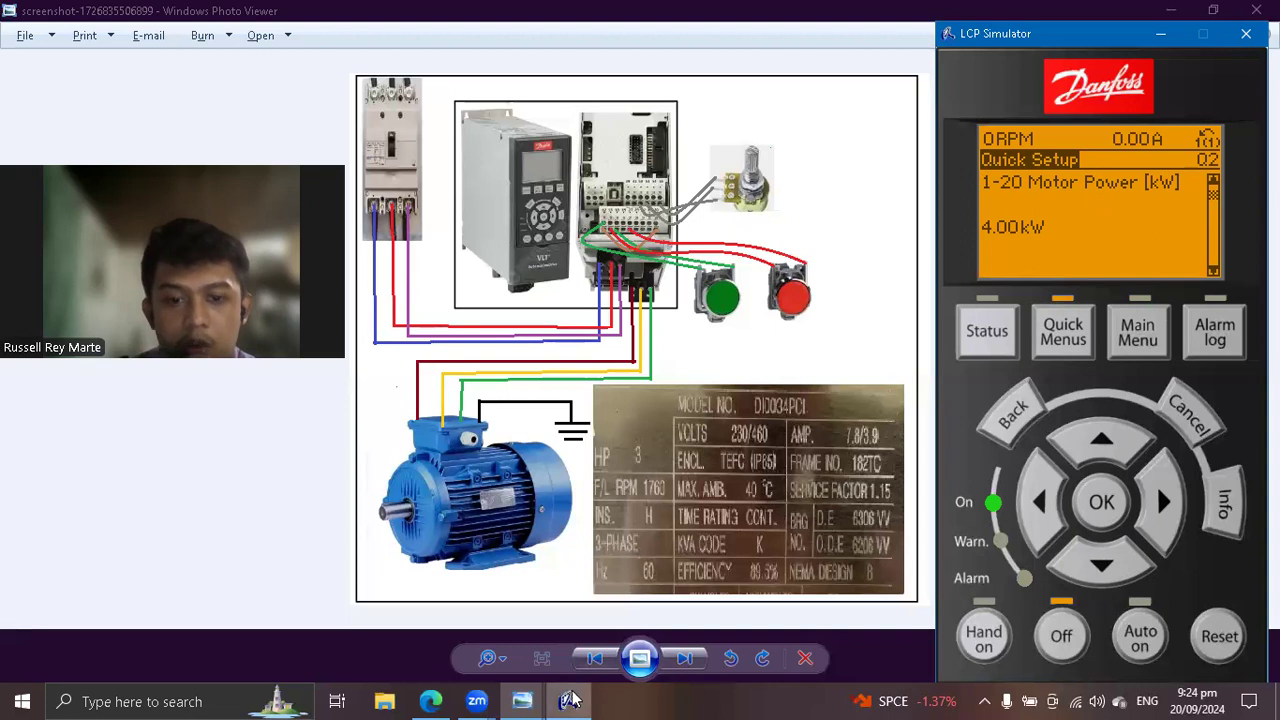
Consult the drive type designation table for the 3.0 hp rating and set parameter 1-20 Motor Power to 2.20 kW.
{"action": "left_click", "coordinate": [538, 700]}
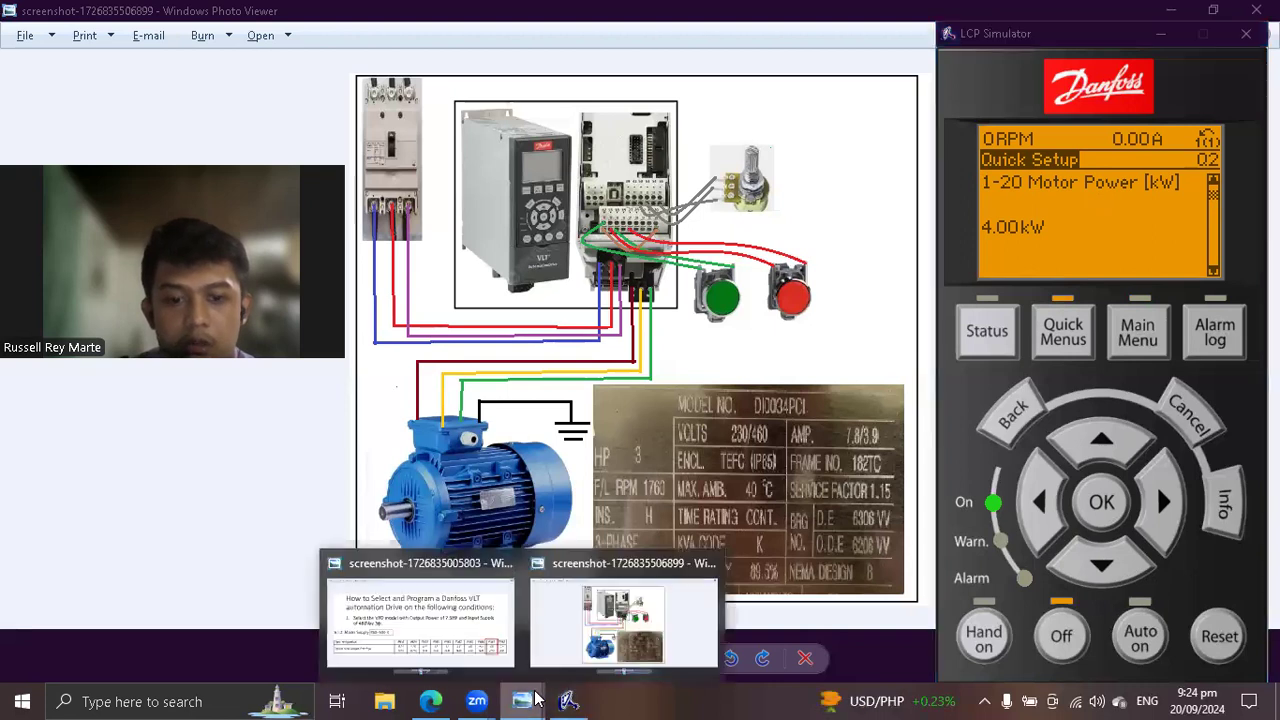
{"action": "left_click", "coordinate": [481, 626]}
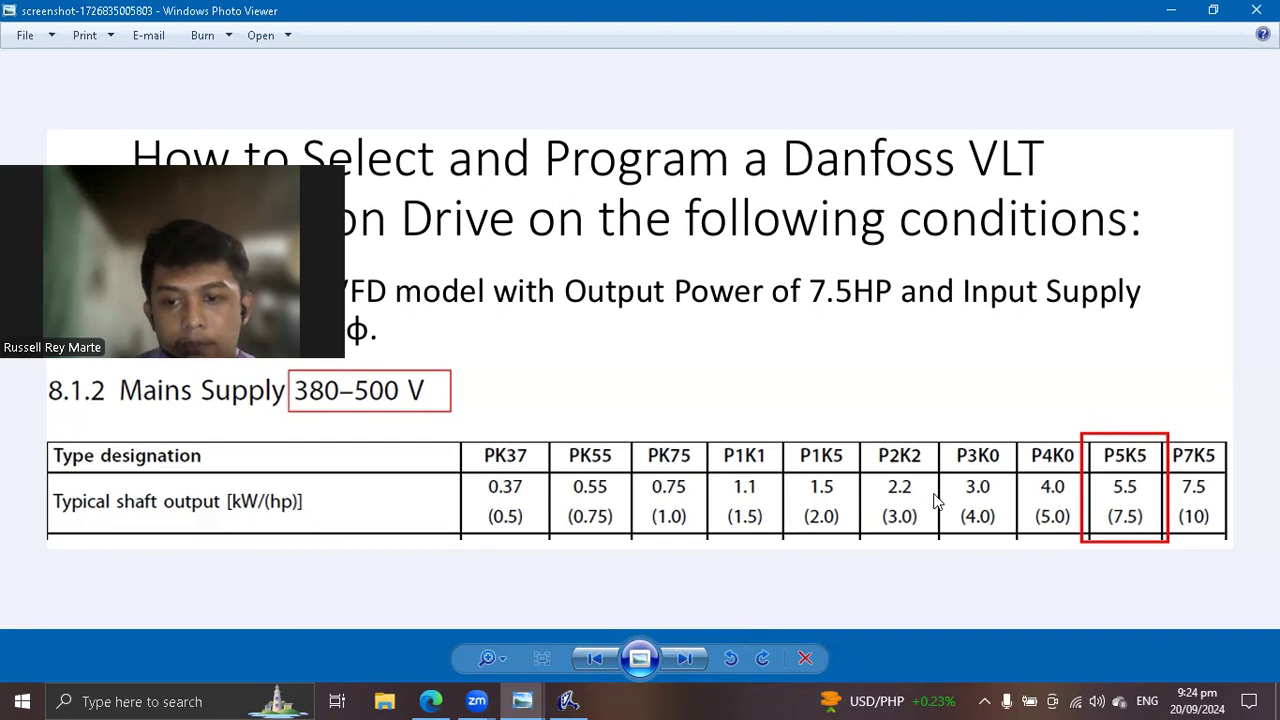
{"action": "left_click", "coordinate": [525, 700]}
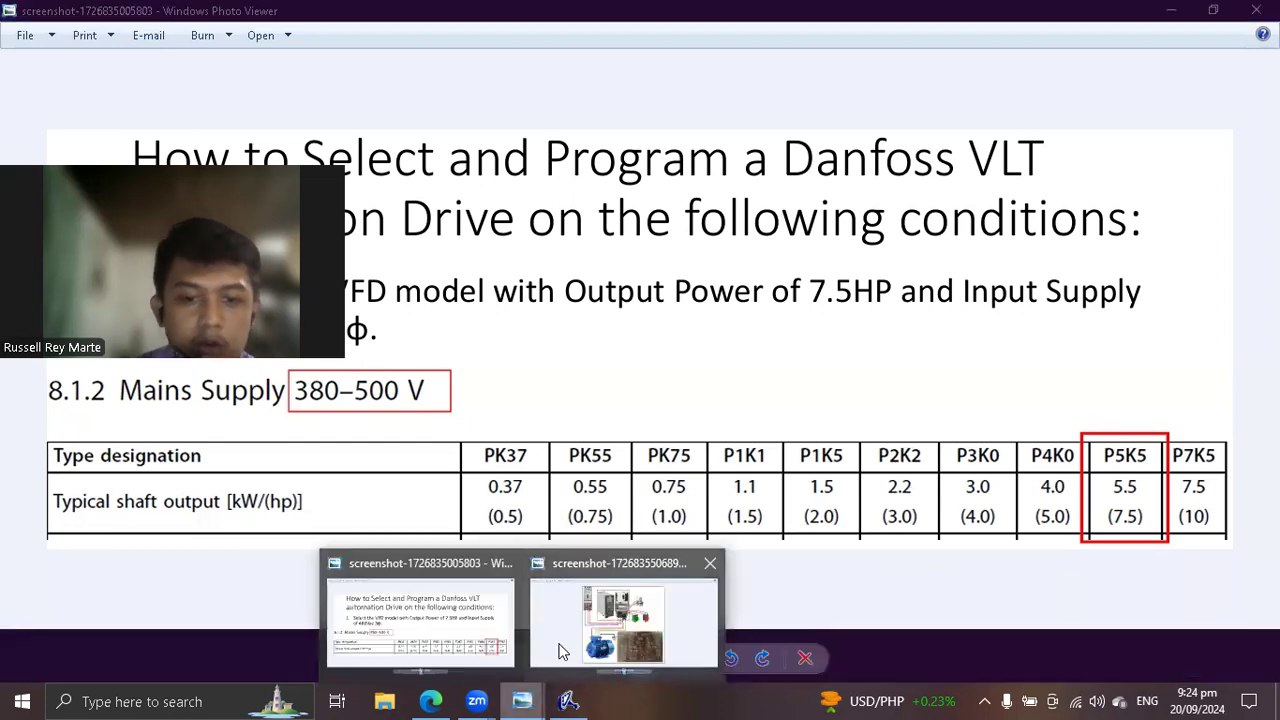
{"action": "left_click", "coordinate": [571, 698]}
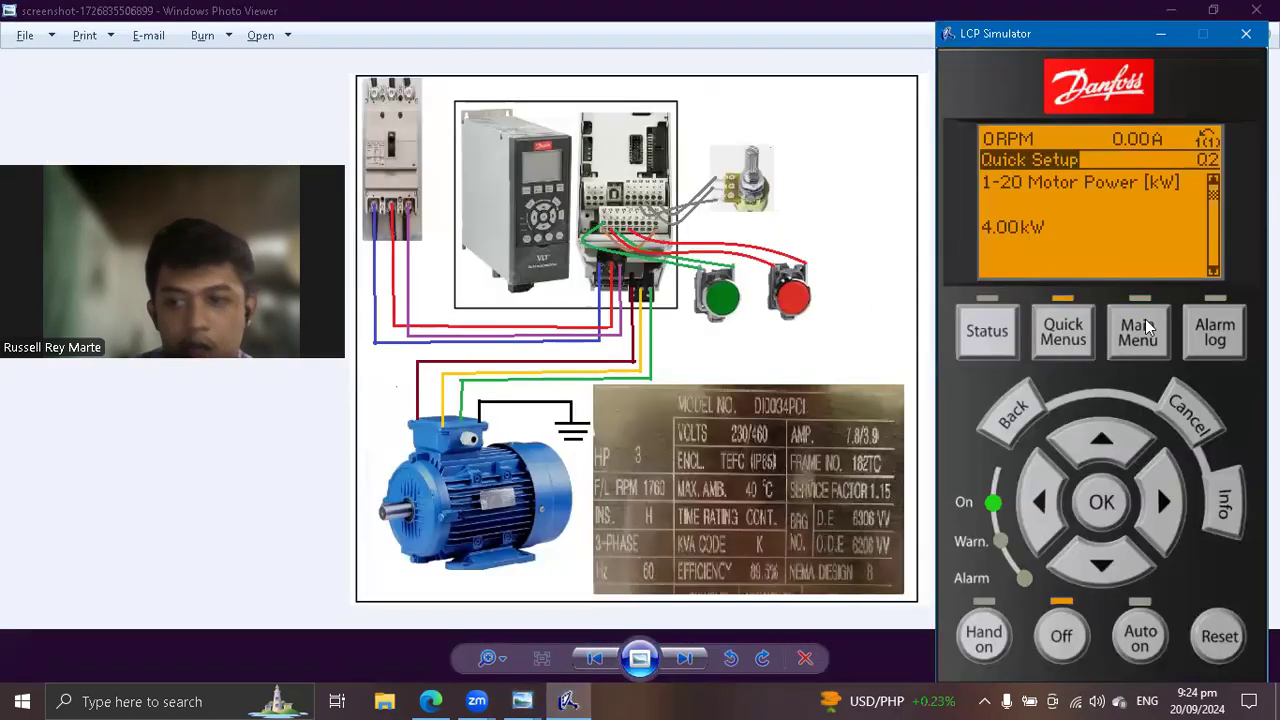
{"action": "left_click", "coordinate": [1110, 515]}
{"action": "left_click", "coordinate": [1104, 566]}
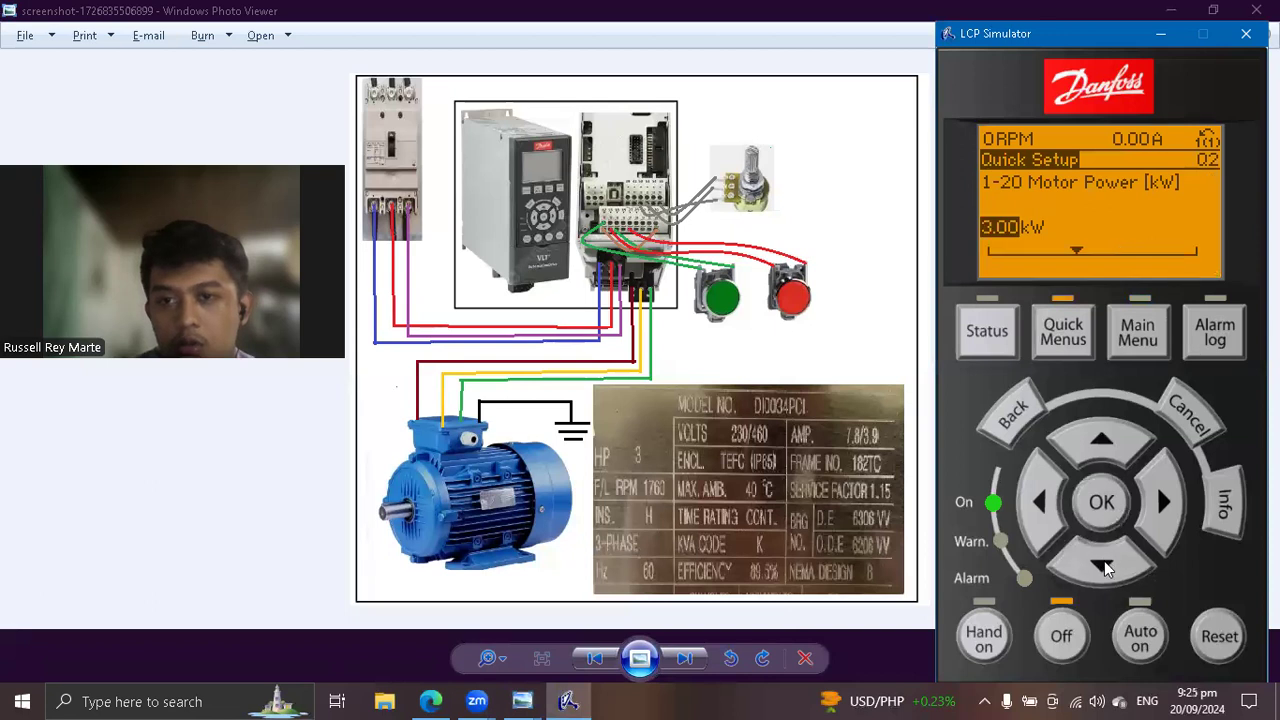
{"action": "left_click", "coordinate": [1104, 567]}
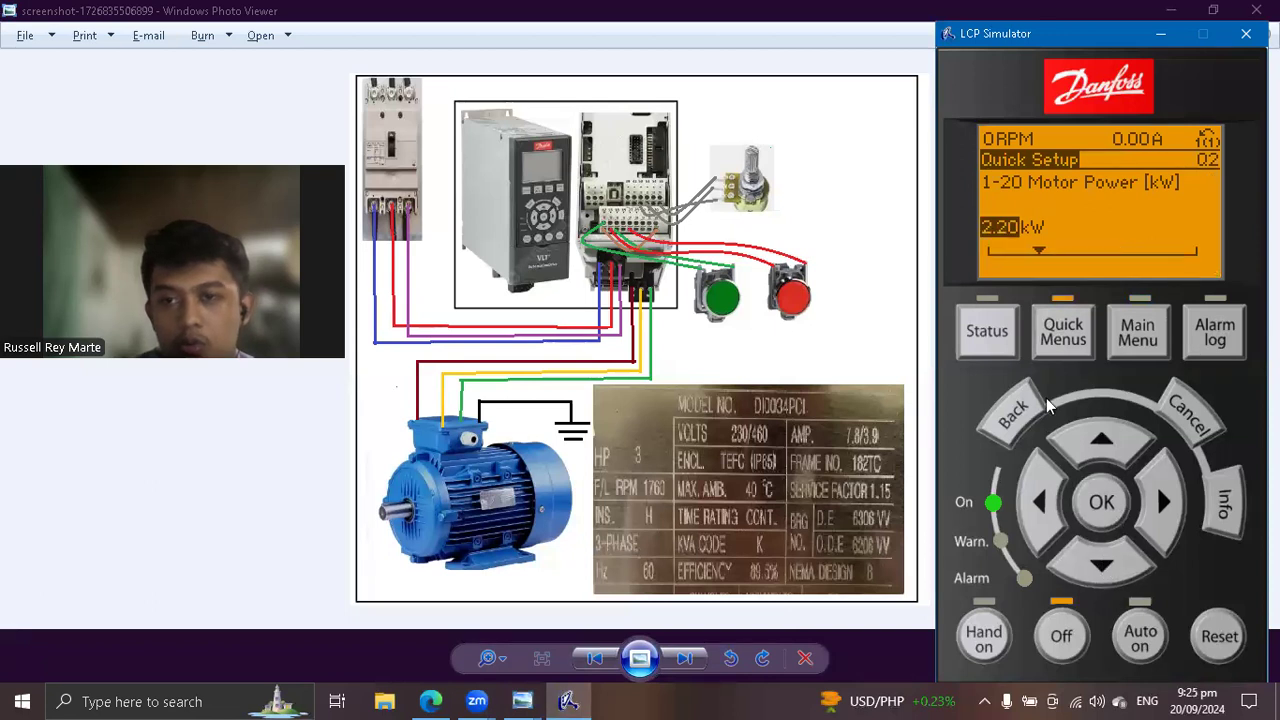
{"action": "left_click", "coordinate": [1106, 512]}
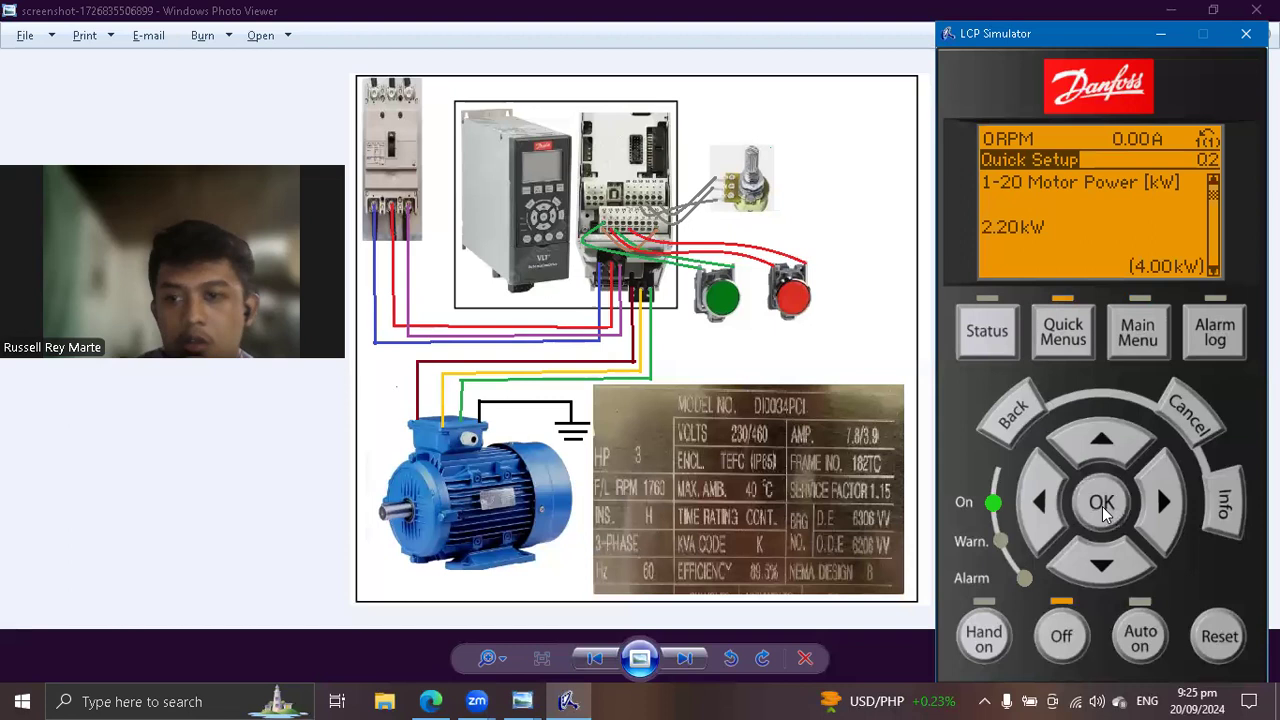
Set parameter 1-22 Motor Voltage in the Quick Setup to 460 V.
{"action": "left_click", "coordinate": [1104, 568]}
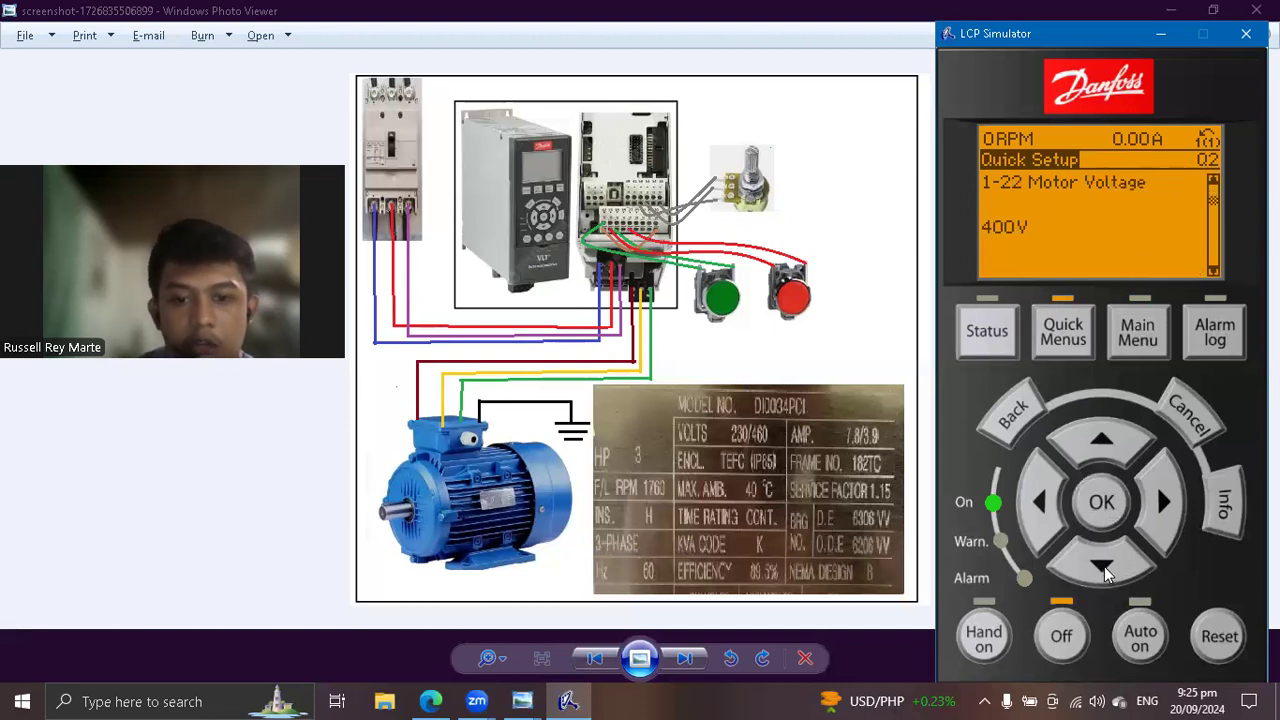
{"action": "left_click", "coordinate": [1099, 508]}
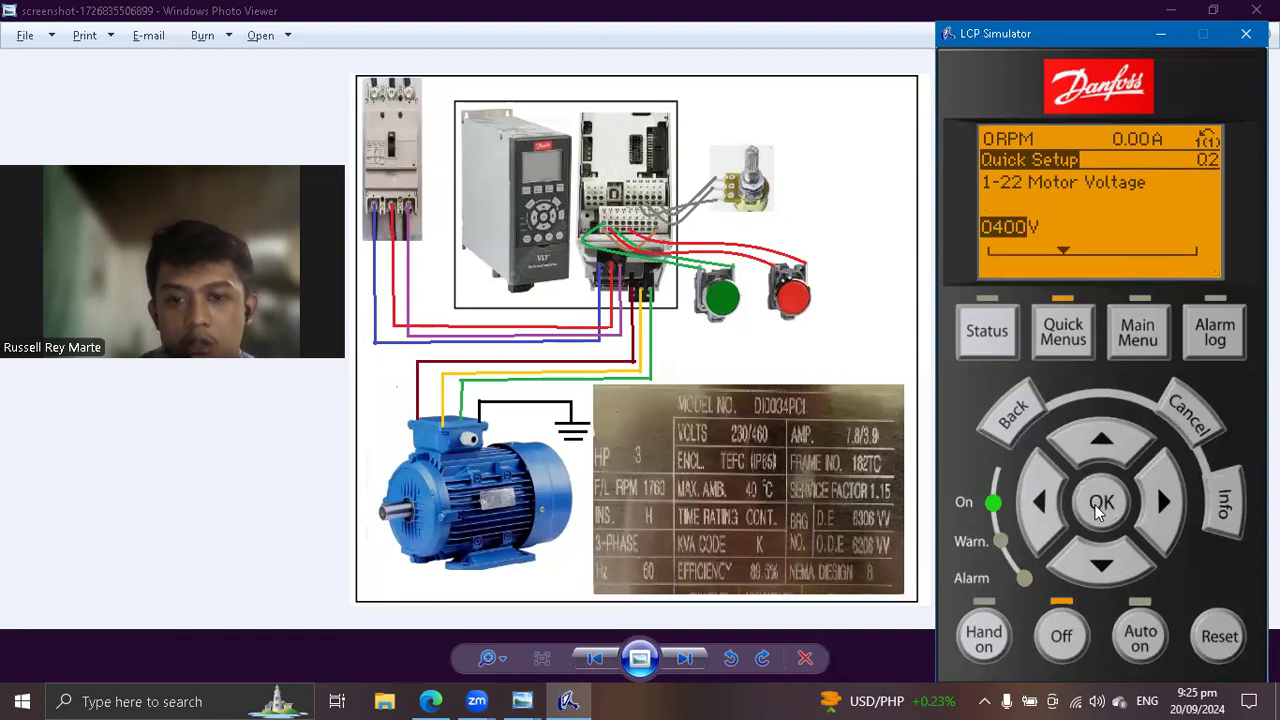
{"action": "left_click", "coordinate": [1099, 447]}
{"action": "left_click", "coordinate": [1099, 448]}
{"action": "left_click", "coordinate": [1100, 506]}
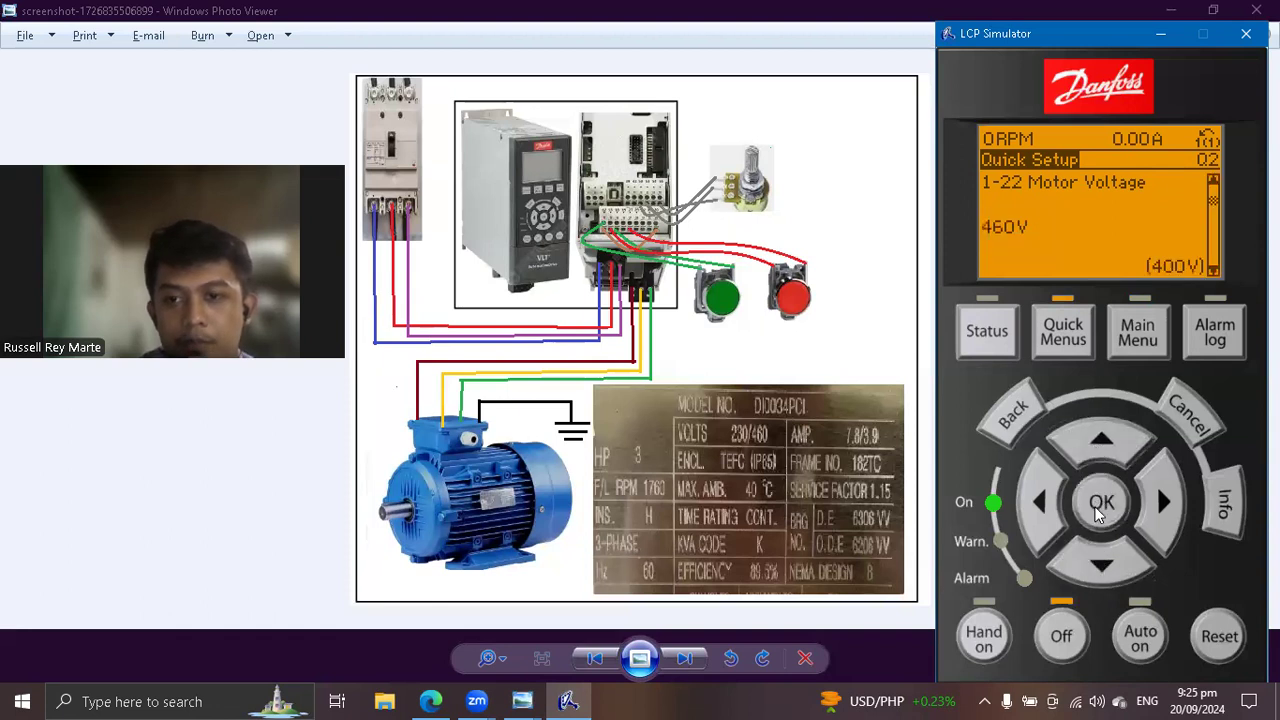
Set parameter 1-23 Motor Frequency in the Quick Setup to 60 Hz.
{"action": "left_click", "coordinate": [1100, 563]}
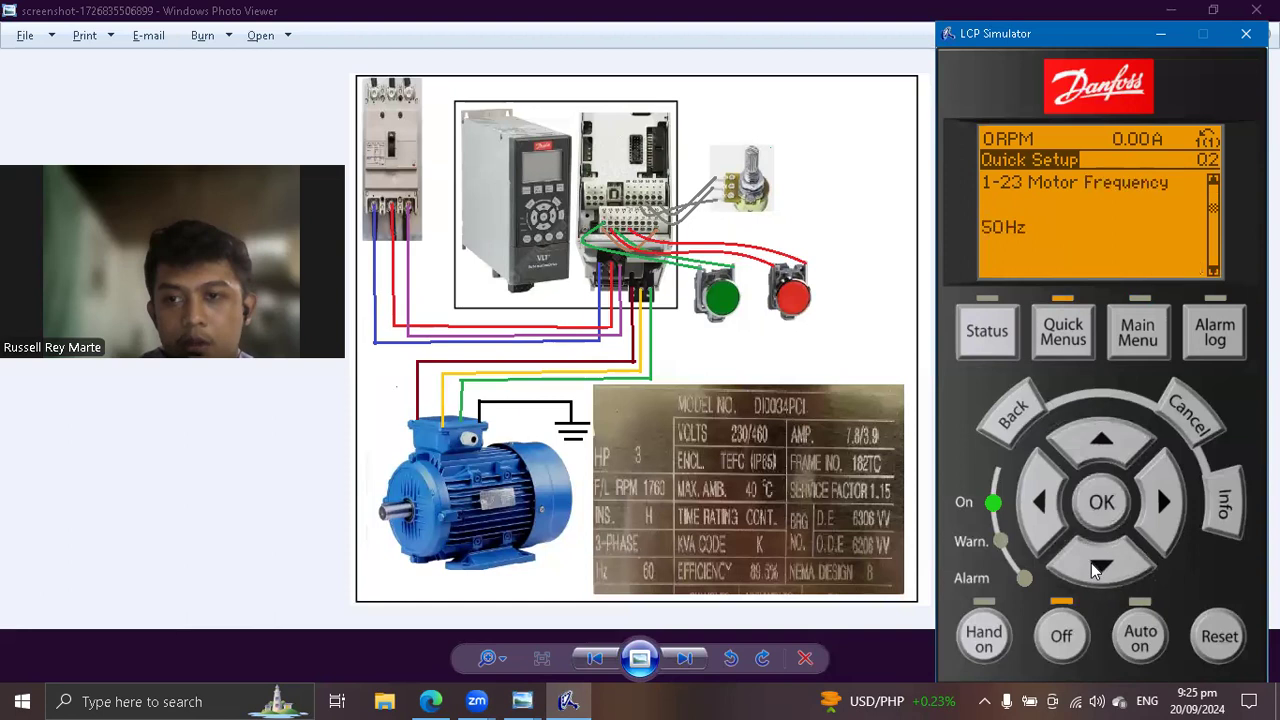
{"action": "left_click", "coordinate": [1099, 507]}
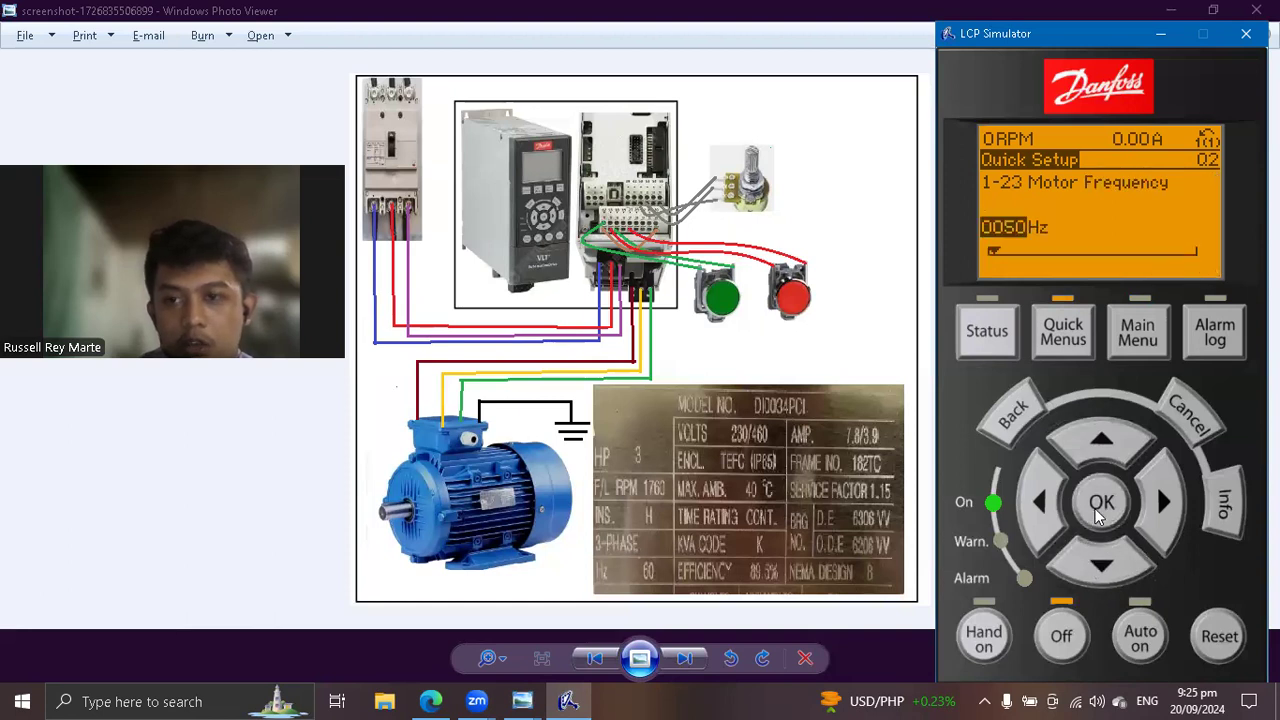
{"action": "left_click", "coordinate": [1102, 456]}
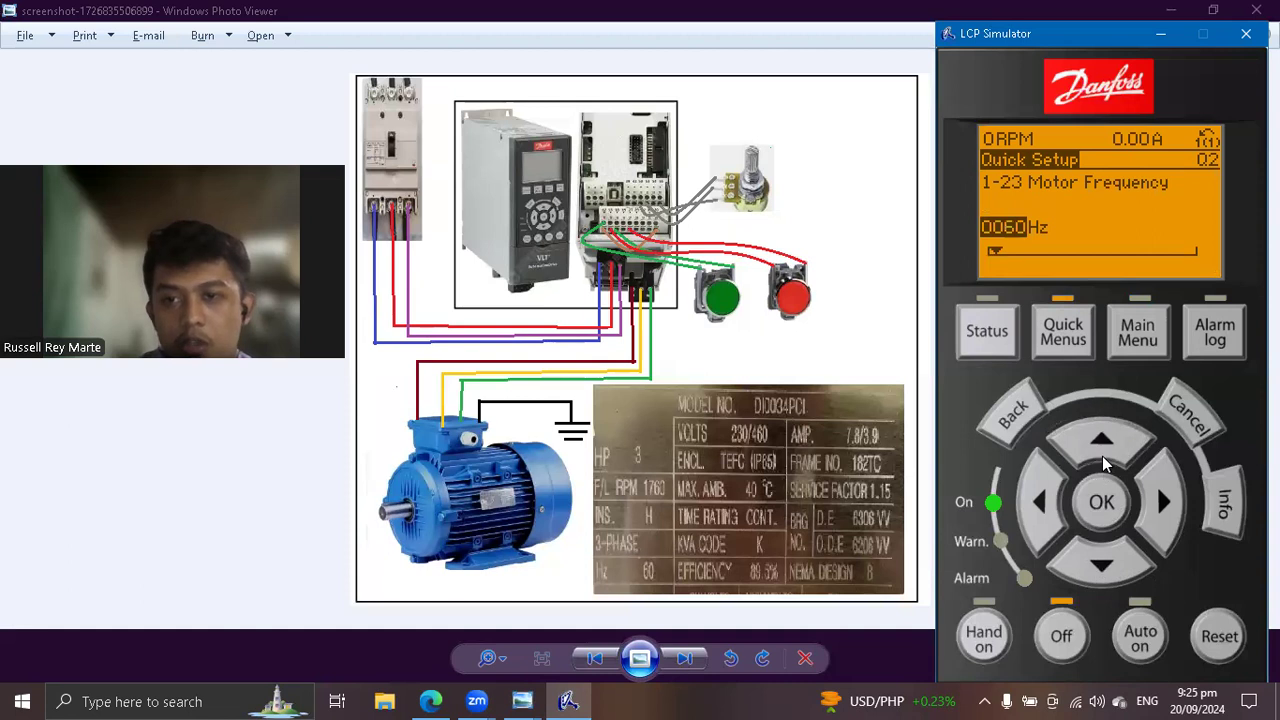
{"action": "left_click", "coordinate": [1104, 514]}
Set parameter 1-24 Motor Current in the Quick Setup to 4.48 A.
{"action": "left_click", "coordinate": [1102, 565]}
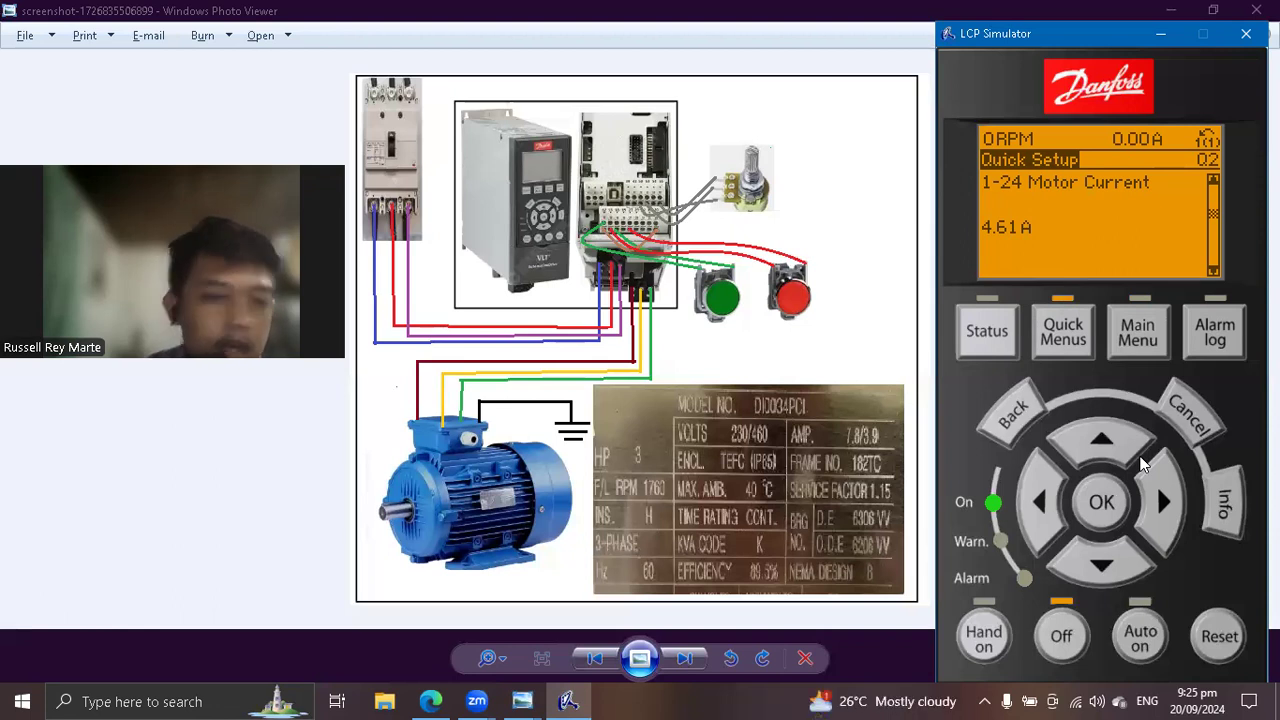
{"action": "left_click", "coordinate": [1101, 512]}
{"action": "left_click", "coordinate": [1100, 455]}
{"action": "left_click", "coordinate": [1050, 530]}
{"action": "left_click", "coordinate": [1108, 460]}
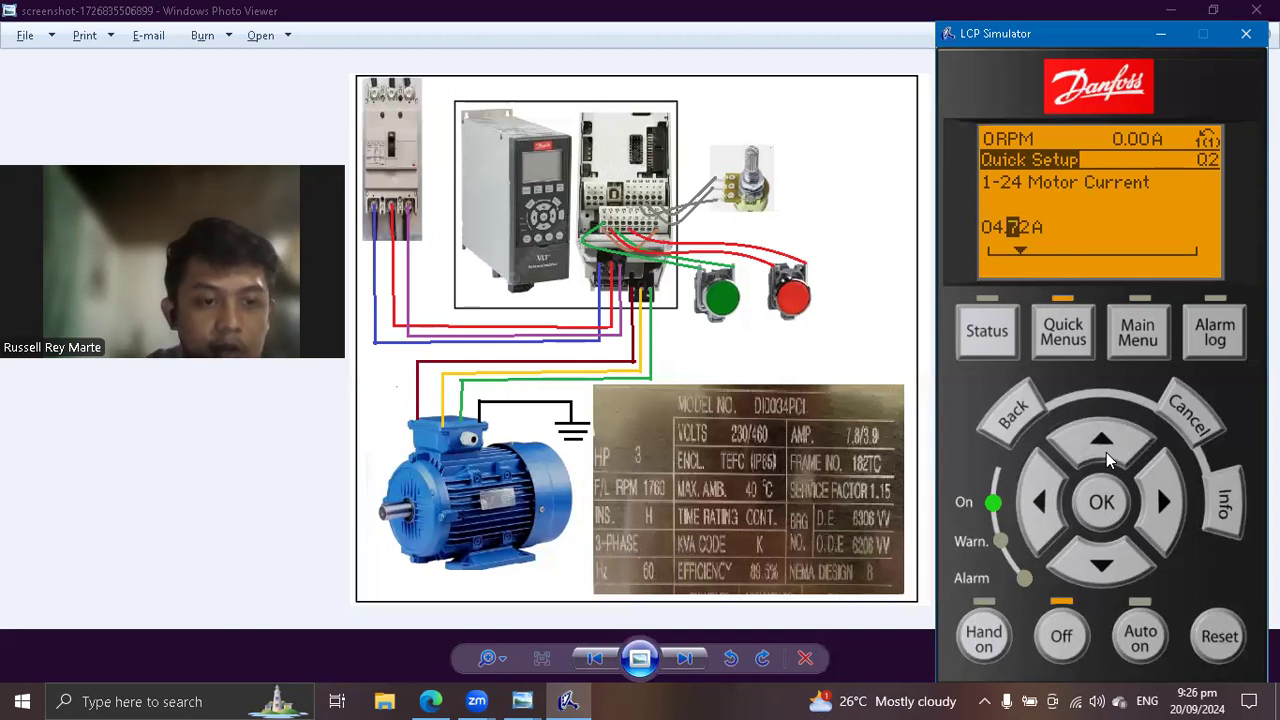
{"action": "left_click", "coordinate": [1095, 565]}
{"action": "left_click", "coordinate": [1092, 568]}
{"action": "left_click", "coordinate": [1092, 568]}
{"action": "left_click", "coordinate": [1153, 516]}
{"action": "left_click", "coordinate": [1118, 455]}
{"action": "left_click", "coordinate": [1118, 455]}
{"action": "left_click", "coordinate": [1118, 455]}
{"action": "left_click", "coordinate": [1115, 448]}
{"action": "left_click", "coordinate": [1115, 448]}
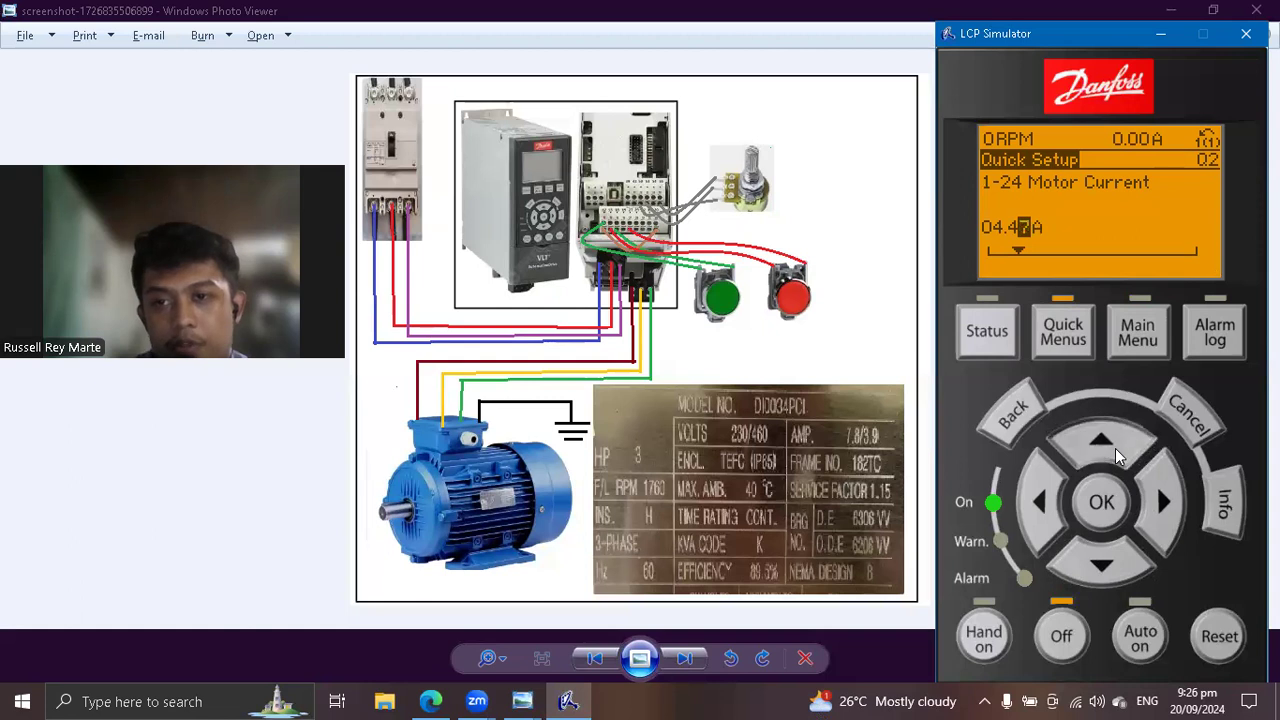
{"action": "left_click", "coordinate": [1115, 448]}
{"action": "left_click", "coordinate": [1104, 500]}
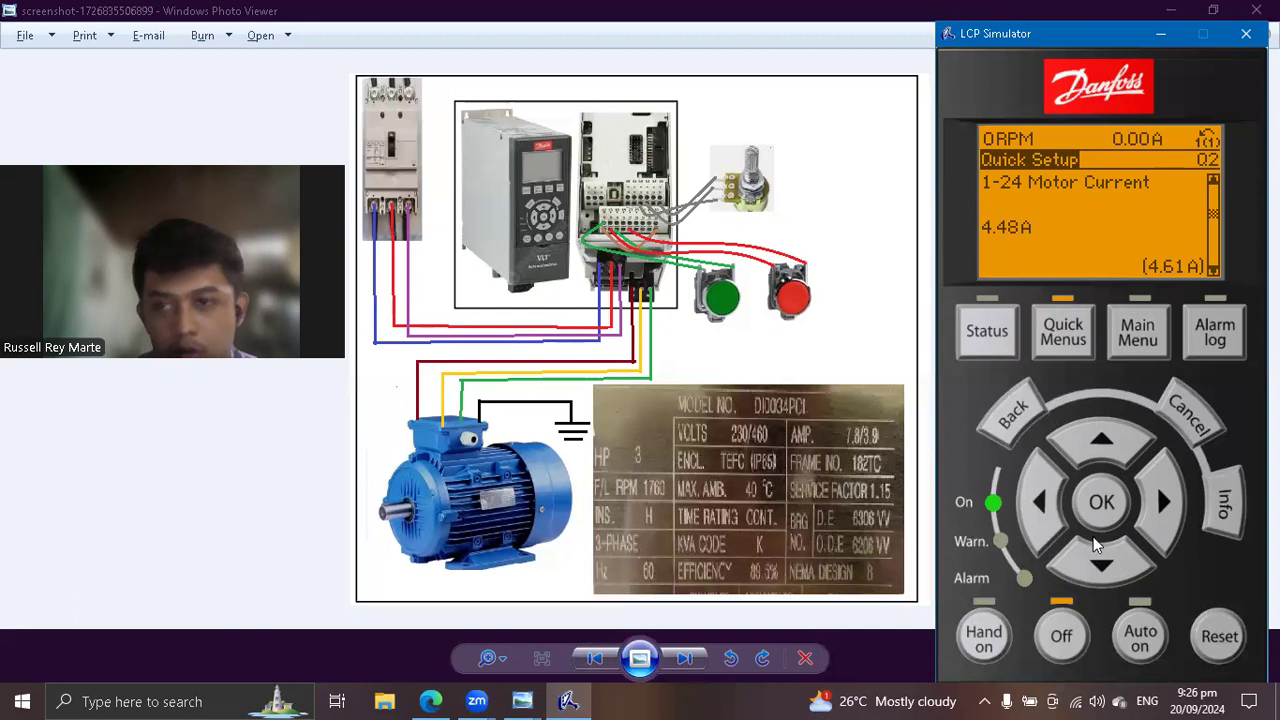
{"action": "left_click", "coordinate": [1106, 502]}
{"action": "left_click", "coordinate": [1104, 502]}
Set parameter 1-25 Motor Nominal Speed to the motor nameplate's 1760 RPM.
{"action": "left_click", "coordinate": [1100, 566]}
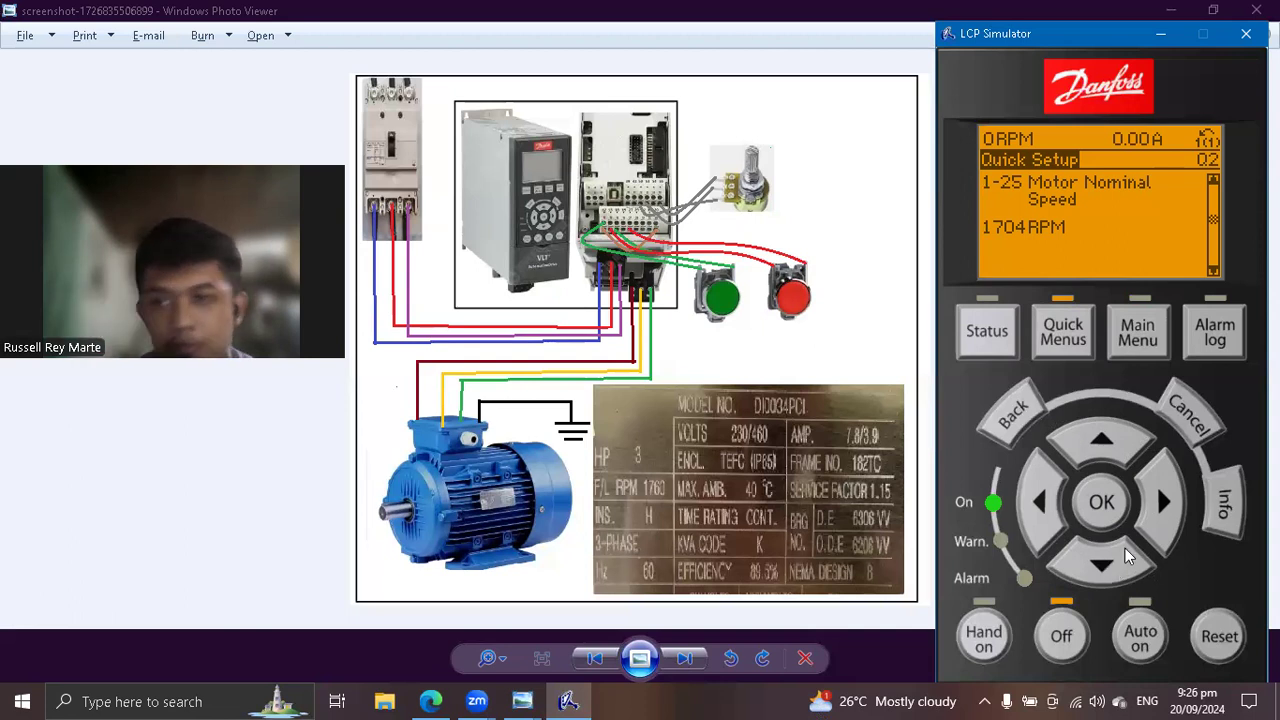
{"action": "left_click", "coordinate": [1102, 500]}
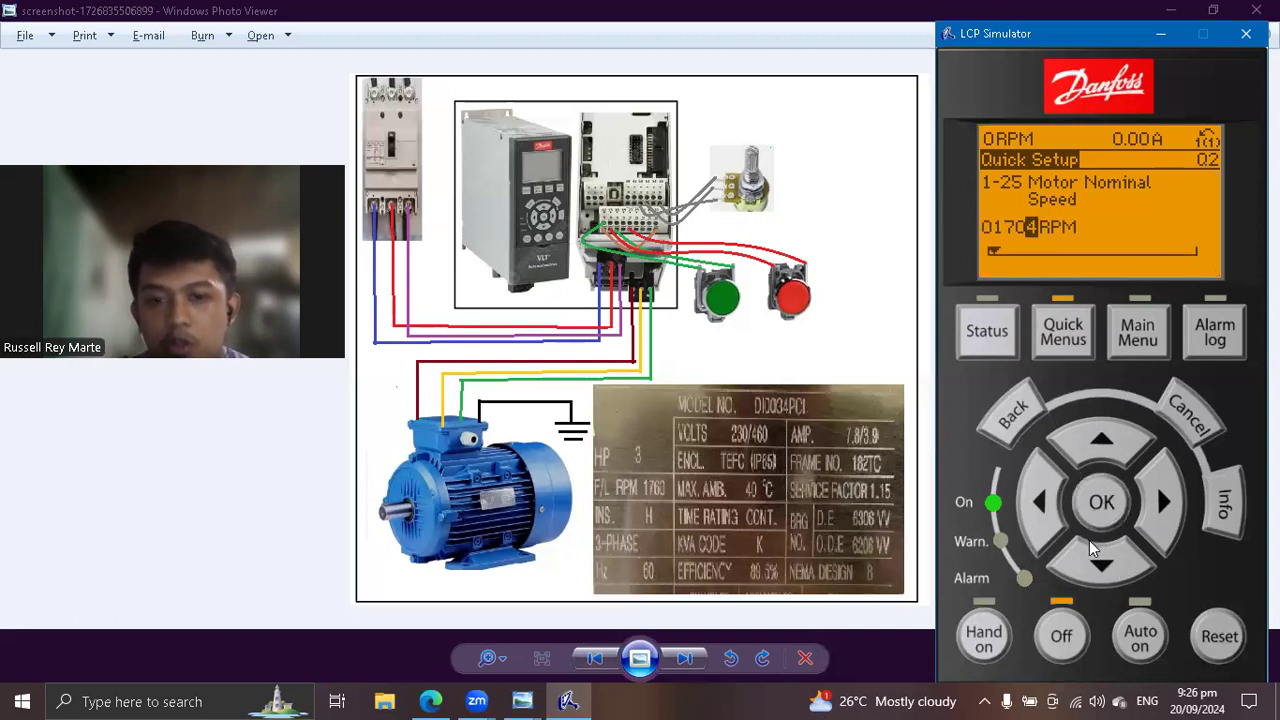
{"action": "left_click", "coordinate": [1039, 527]}
{"action": "left_click", "coordinate": [1106, 455]}
{"action": "left_click", "coordinate": [1106, 453]}
{"action": "left_click", "coordinate": [1106, 453]}
{"action": "left_click", "coordinate": [1106, 453]}
{"action": "left_click", "coordinate": [1106, 453]}
{"action": "left_click", "coordinate": [1106, 453]}
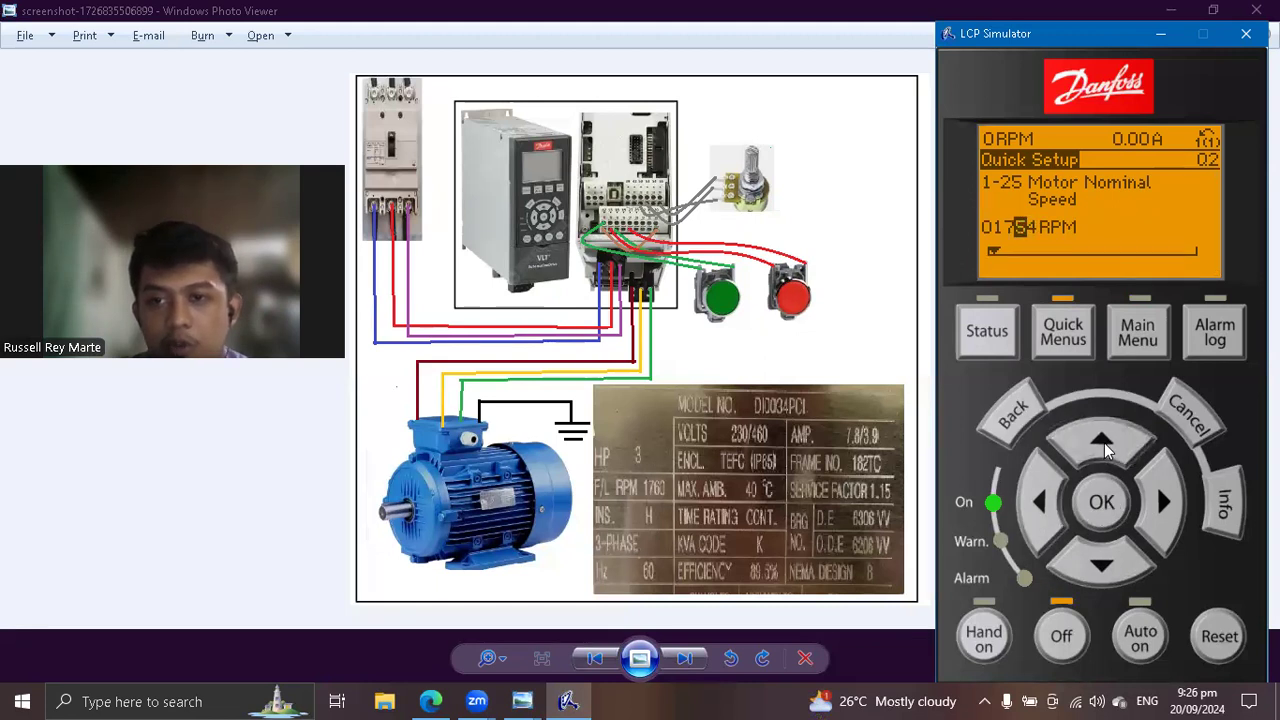
{"action": "left_click", "coordinate": [1167, 493]}
{"action": "left_click", "coordinate": [1102, 553]}
{"action": "left_click", "coordinate": [1102, 553]}
{"action": "left_click", "coordinate": [1102, 553]}
{"action": "left_click", "coordinate": [1102, 553]}
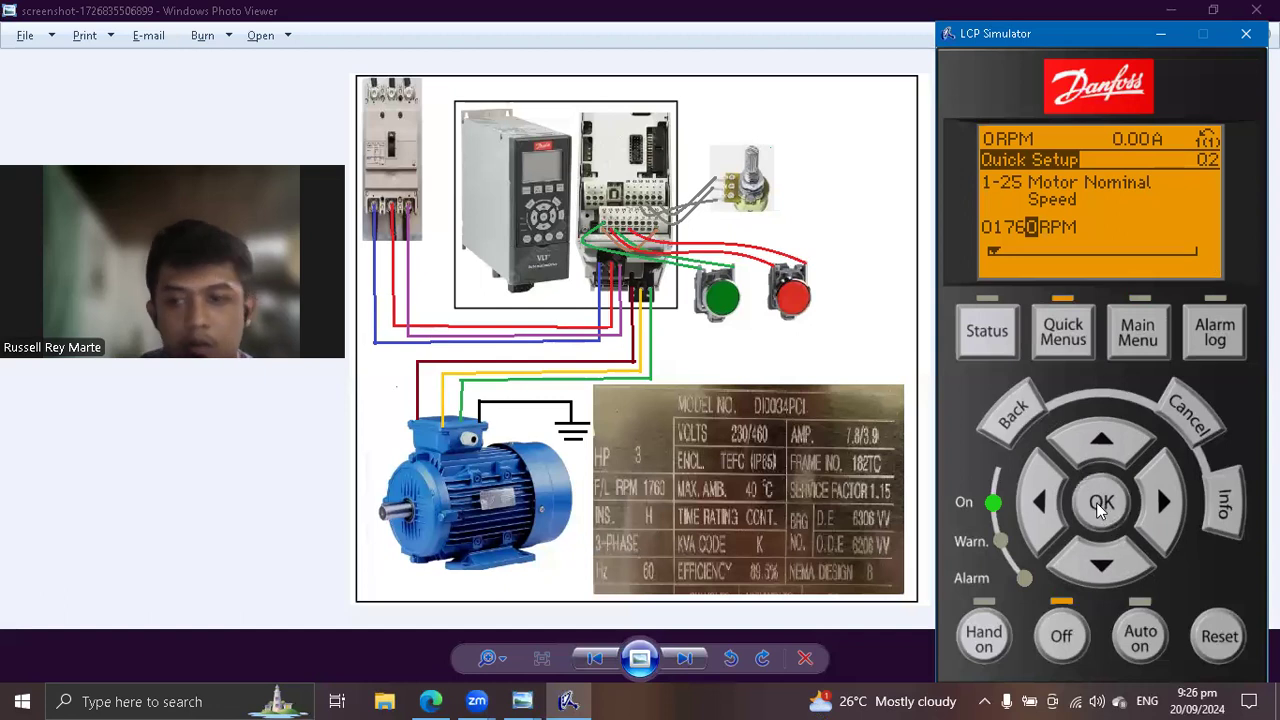
{"action": "left_click", "coordinate": [1099, 509]}
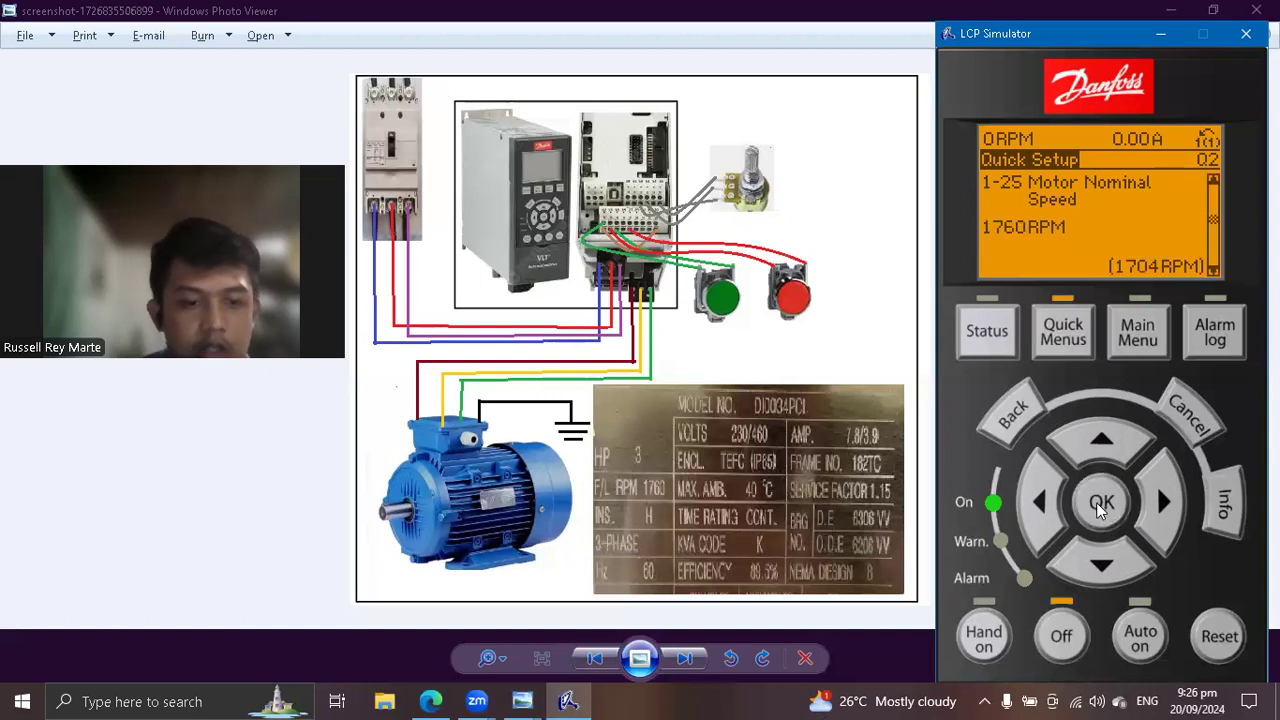
Set parameter 3-41 Ramp 1 Ramp Up Time in the Quick Setup to 15.00 s.
{"action": "left_click", "coordinate": [1116, 565]}
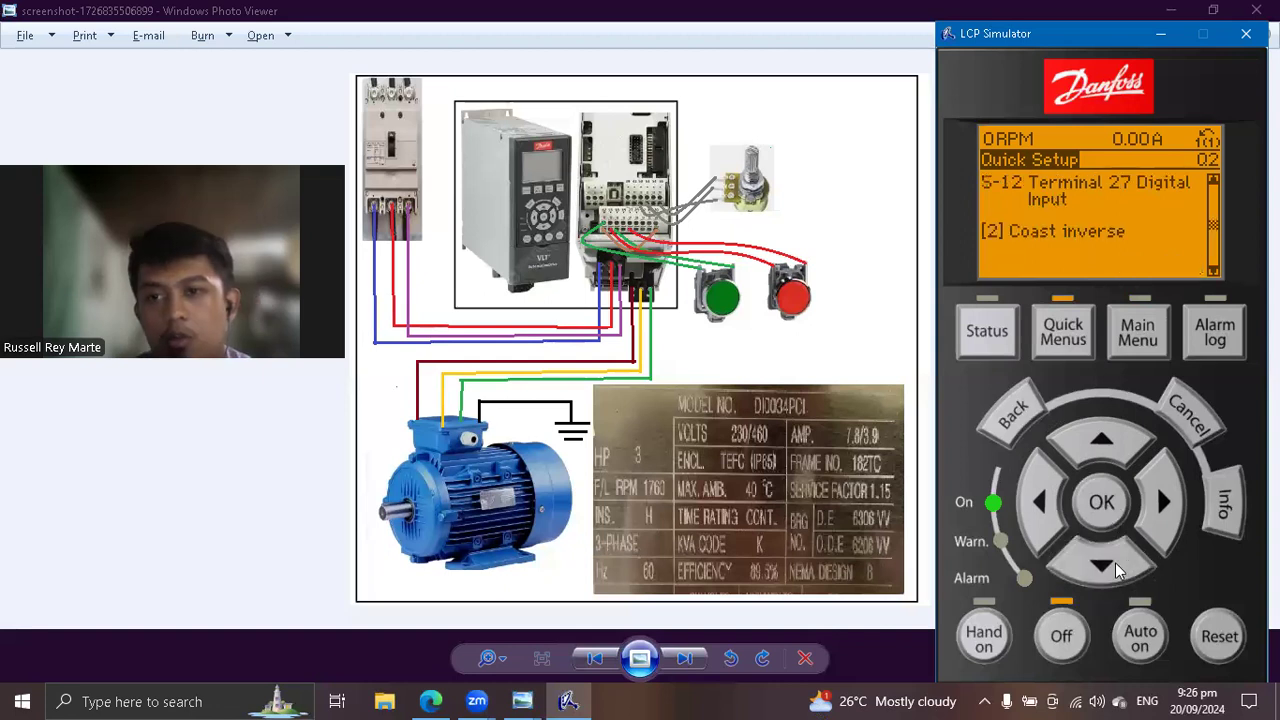
{"action": "left_click", "coordinate": [1115, 562]}
{"action": "left_click", "coordinate": [1114, 562]}
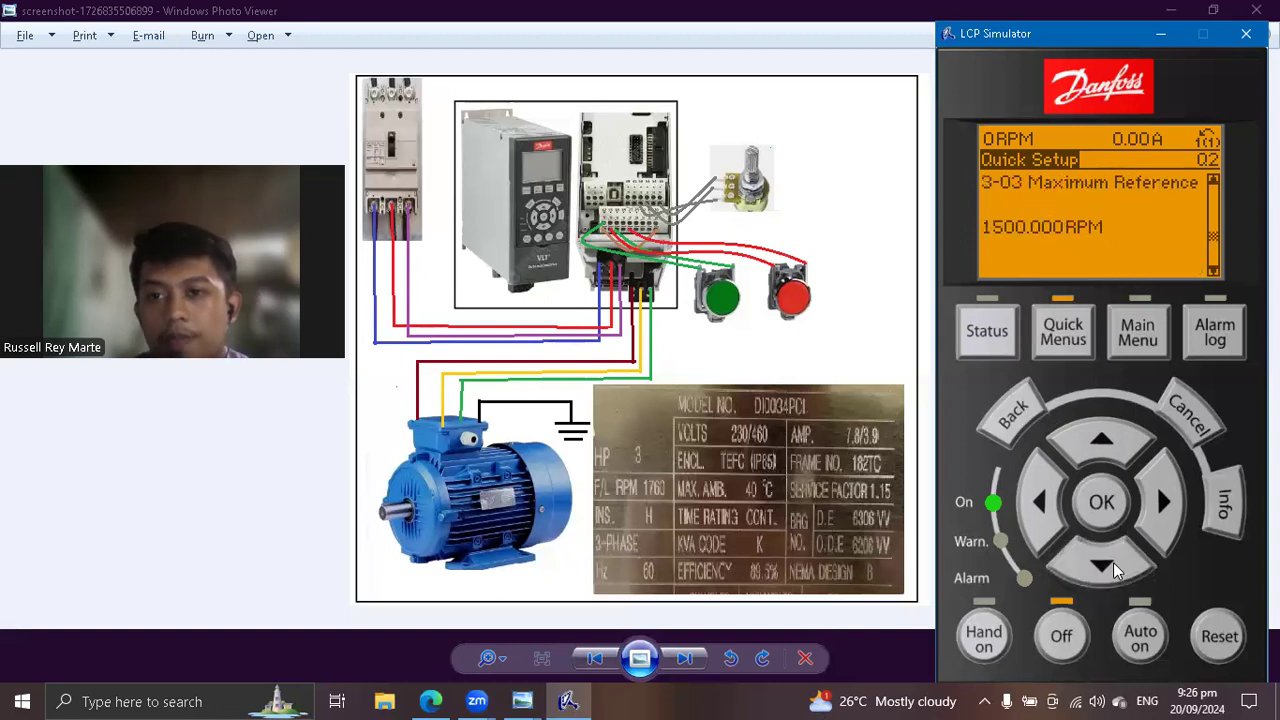
{"action": "left_click", "coordinate": [1113, 562]}
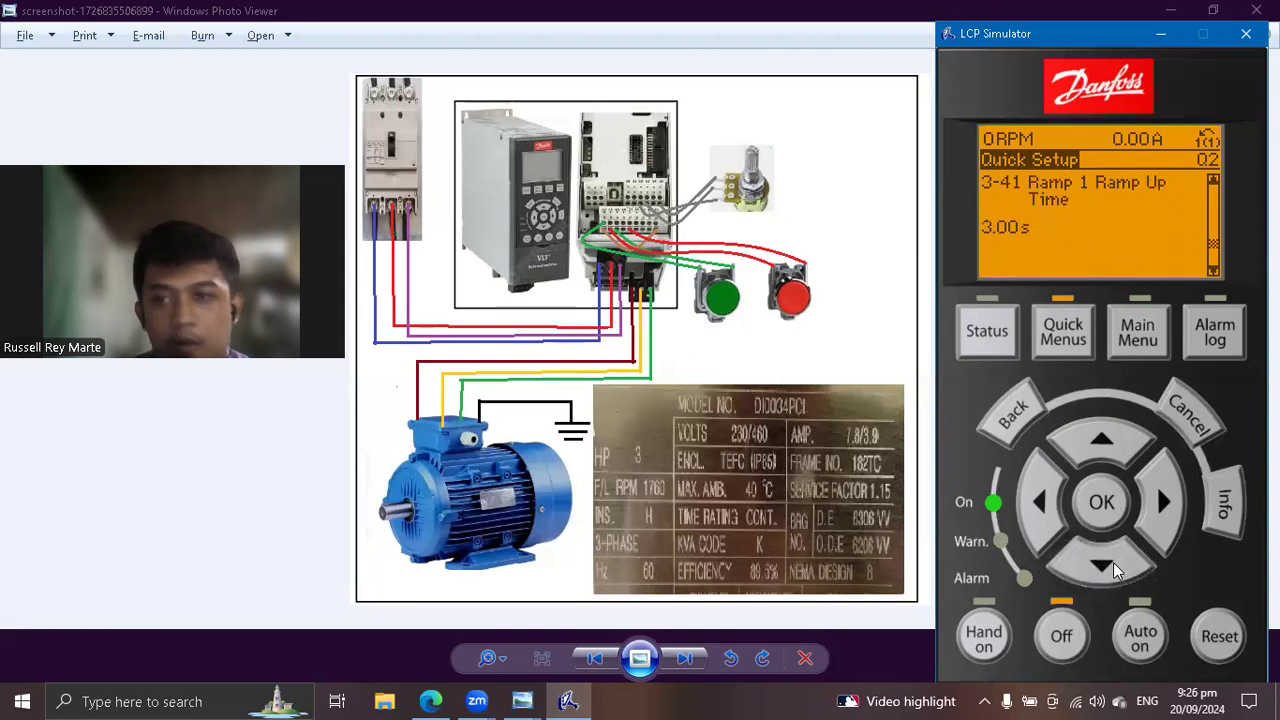
{"action": "left_click", "coordinate": [1113, 562]}
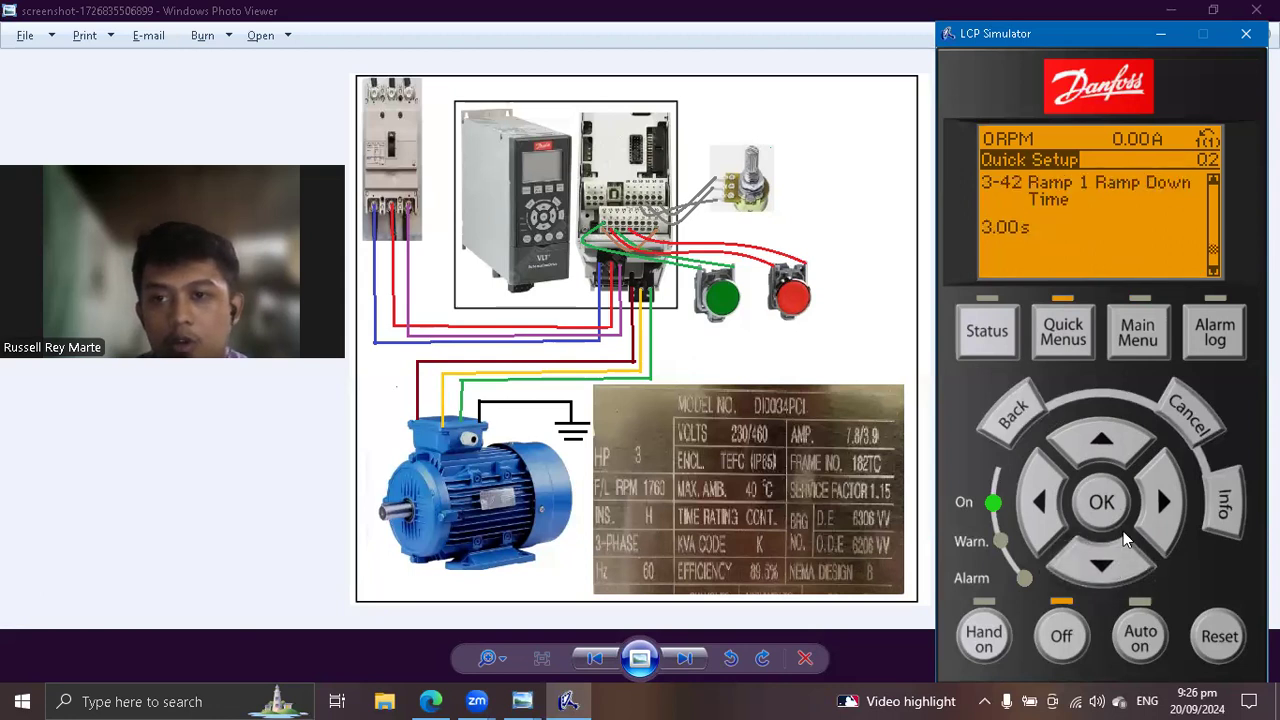
{"action": "left_click", "coordinate": [1101, 440]}
{"action": "left_click", "coordinate": [1101, 495]}
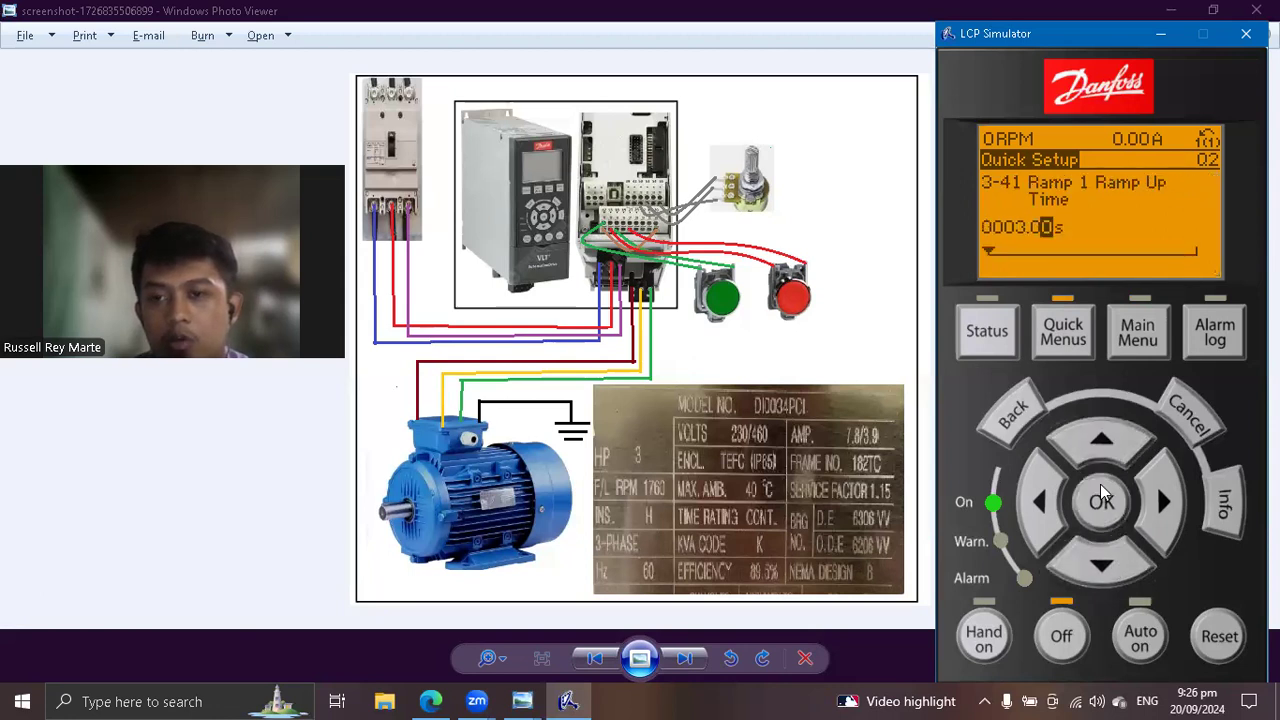
{"action": "left_click", "coordinate": [1038, 522]}
{"action": "left_click", "coordinate": [1040, 525]}
{"action": "left_click", "coordinate": [1088, 448]}
{"action": "left_click", "coordinate": [1088, 447]}
{"action": "left_click", "coordinate": [1042, 496]}
{"action": "left_click", "coordinate": [1110, 445]}
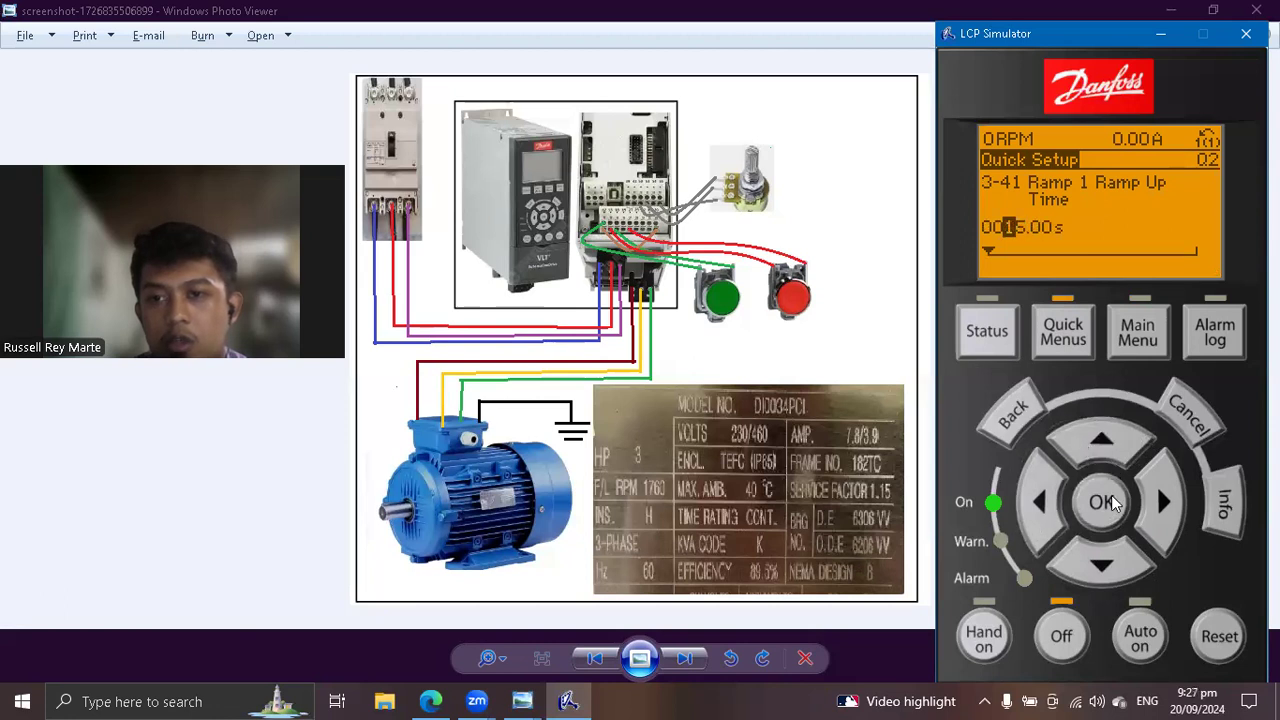
{"action": "left_click", "coordinate": [1113, 503]}
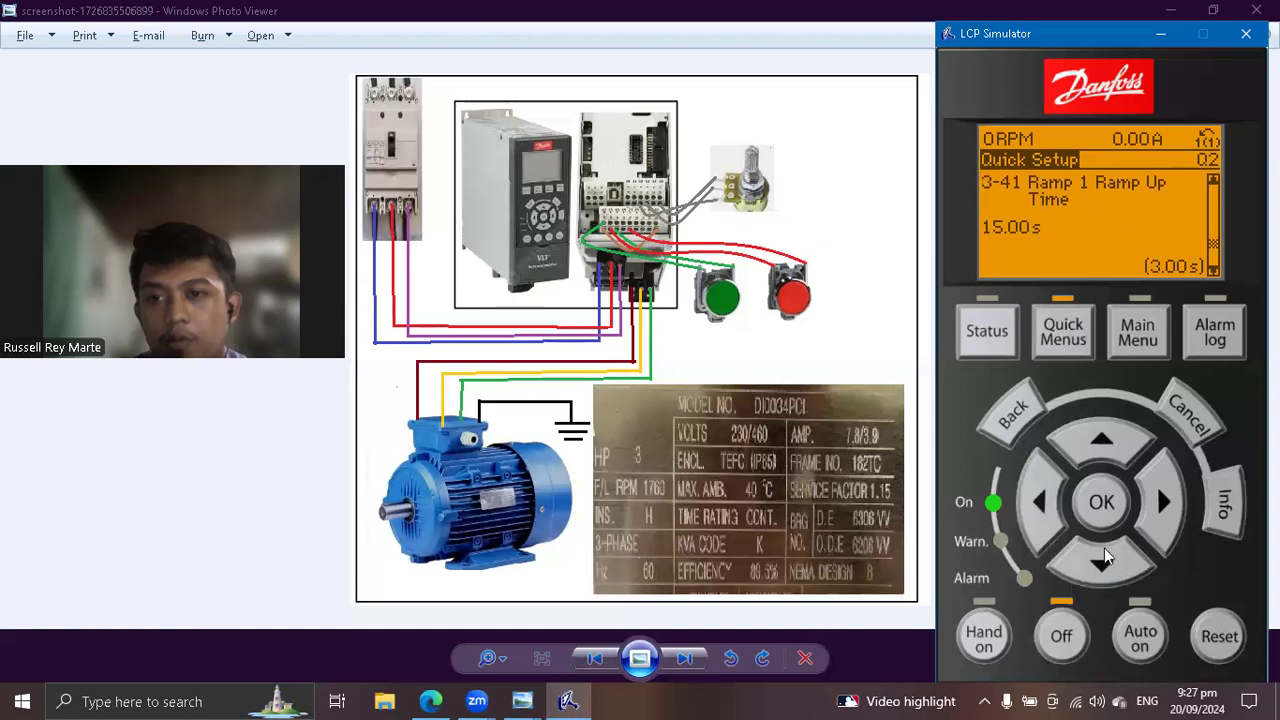
Set parameter 3-42 Ramp 1 Ramp Down Time in the Quick Setup to 15.00 s.
{"action": "left_click", "coordinate": [1102, 560]}
{"action": "left_click", "coordinate": [1100, 508]}
{"action": "left_click", "coordinate": [1033, 509]}
{"action": "left_click", "coordinate": [1033, 509]}
{"action": "left_click", "coordinate": [1100, 455]}
{"action": "left_click", "coordinate": [1100, 455]}
{"action": "left_click", "coordinate": [1040, 505]}
{"action": "left_click", "coordinate": [1100, 455]}
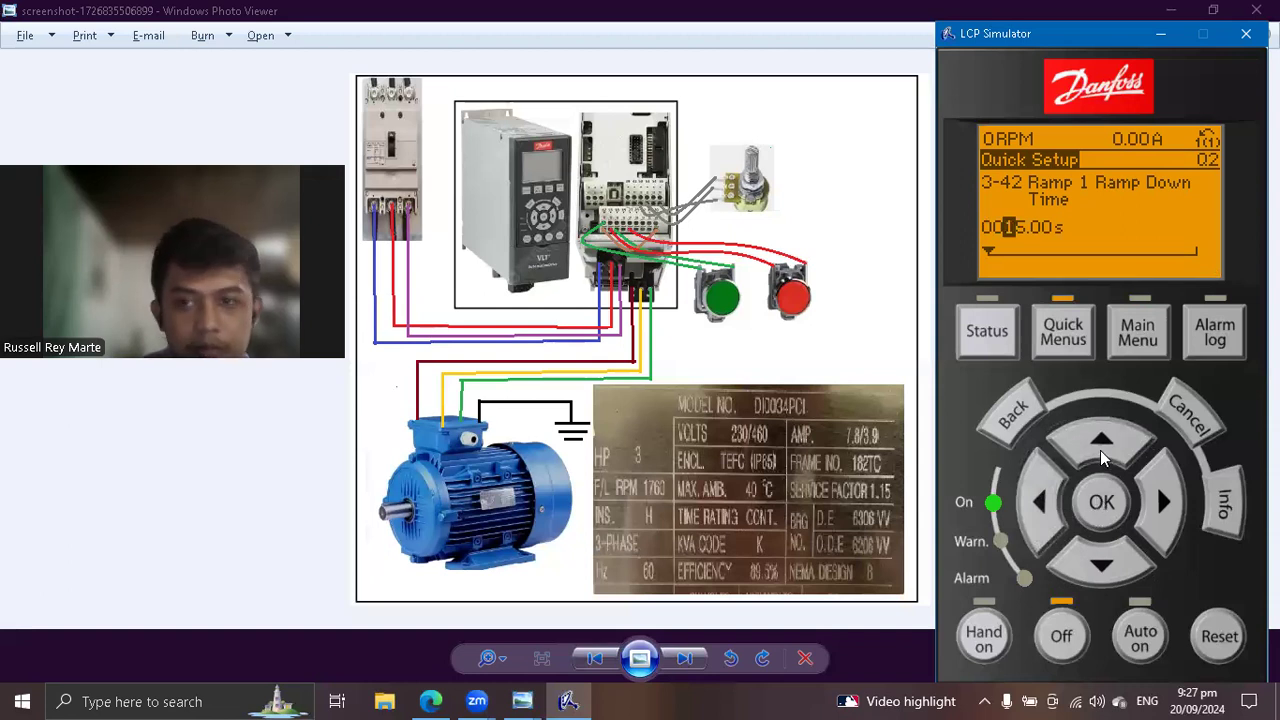
{"action": "left_click", "coordinate": [1102, 505]}
Set parameter 3-03 Maximum Reference in the Quick Setup to 1760 RPM.
{"action": "left_click", "coordinate": [1100, 566]}
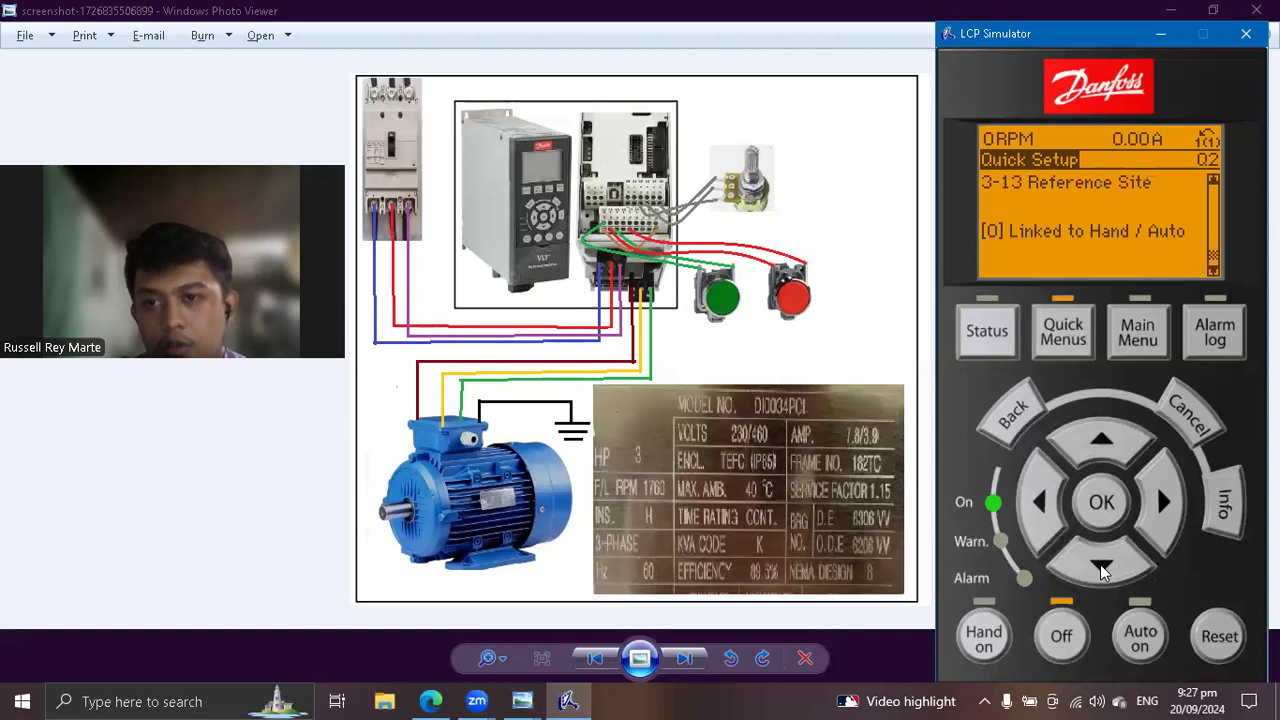
{"action": "left_click", "coordinate": [1100, 566]}
{"action": "left_click", "coordinate": [1094, 438]}
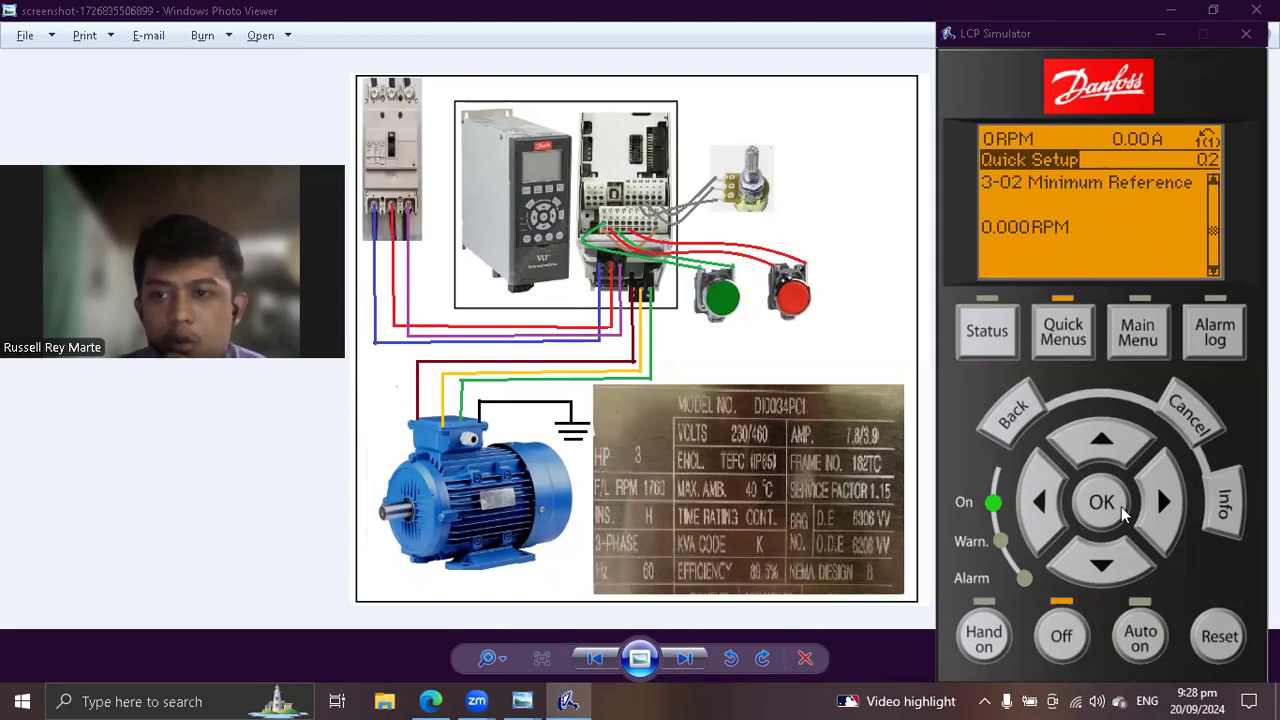
{"action": "left_click", "coordinate": [1101, 558]}
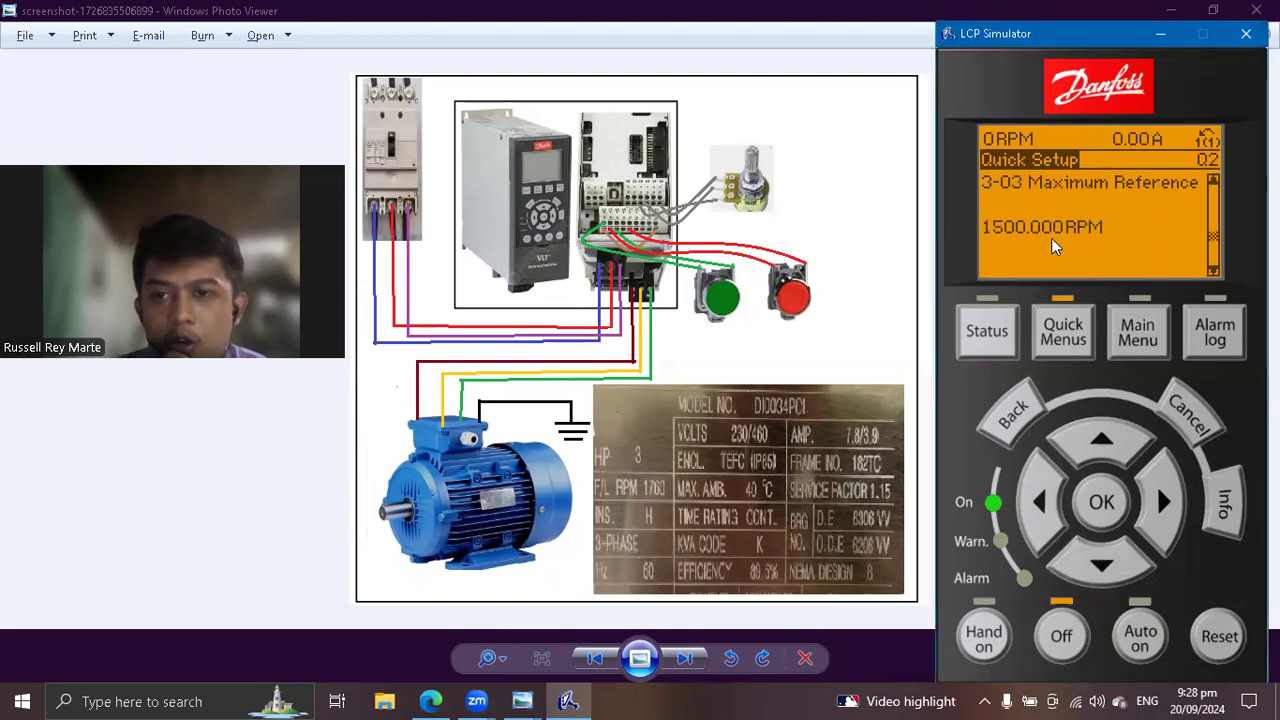
{"action": "left_click", "coordinate": [1101, 502]}
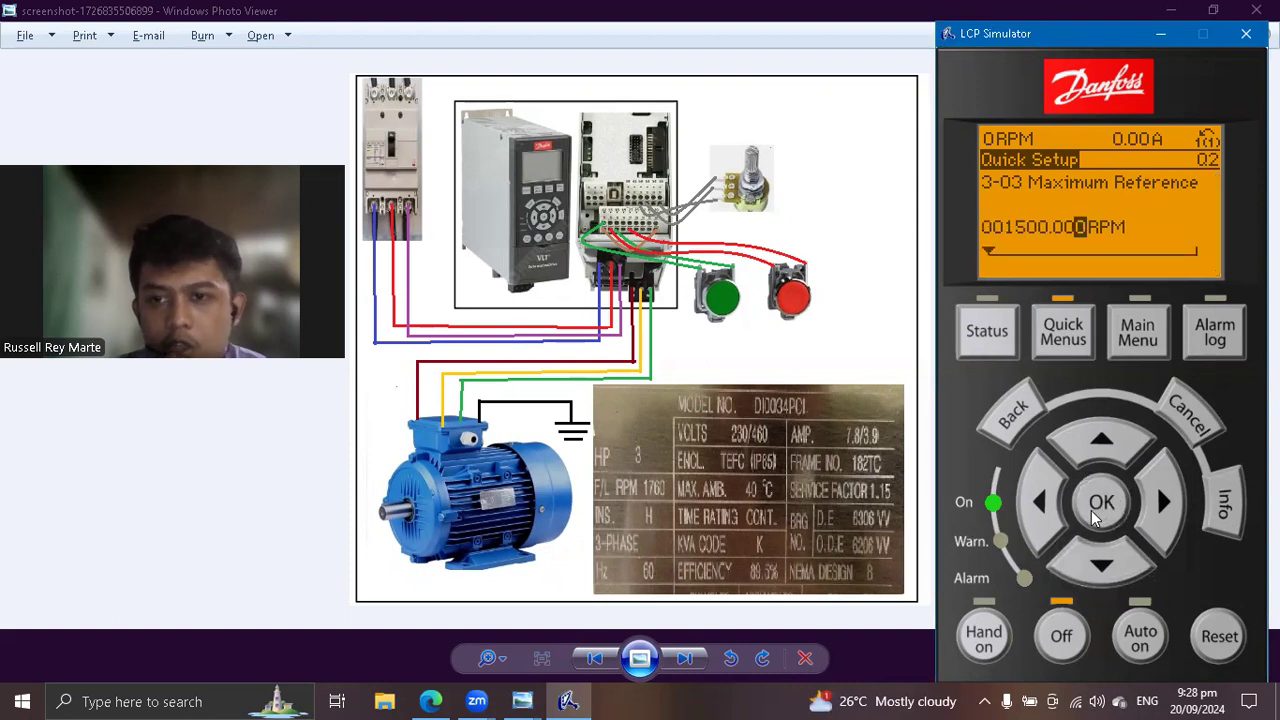
{"action": "left_click", "coordinate": [1037, 535]}
{"action": "left_click", "coordinate": [1034, 530]}
{"action": "left_click", "coordinate": [1034, 530]}
{"action": "left_click", "coordinate": [1034, 532]}
{"action": "left_click", "coordinate": [1112, 454]}
{"action": "left_click", "coordinate": [1112, 454]}
{"action": "left_click", "coordinate": [1170, 516]}
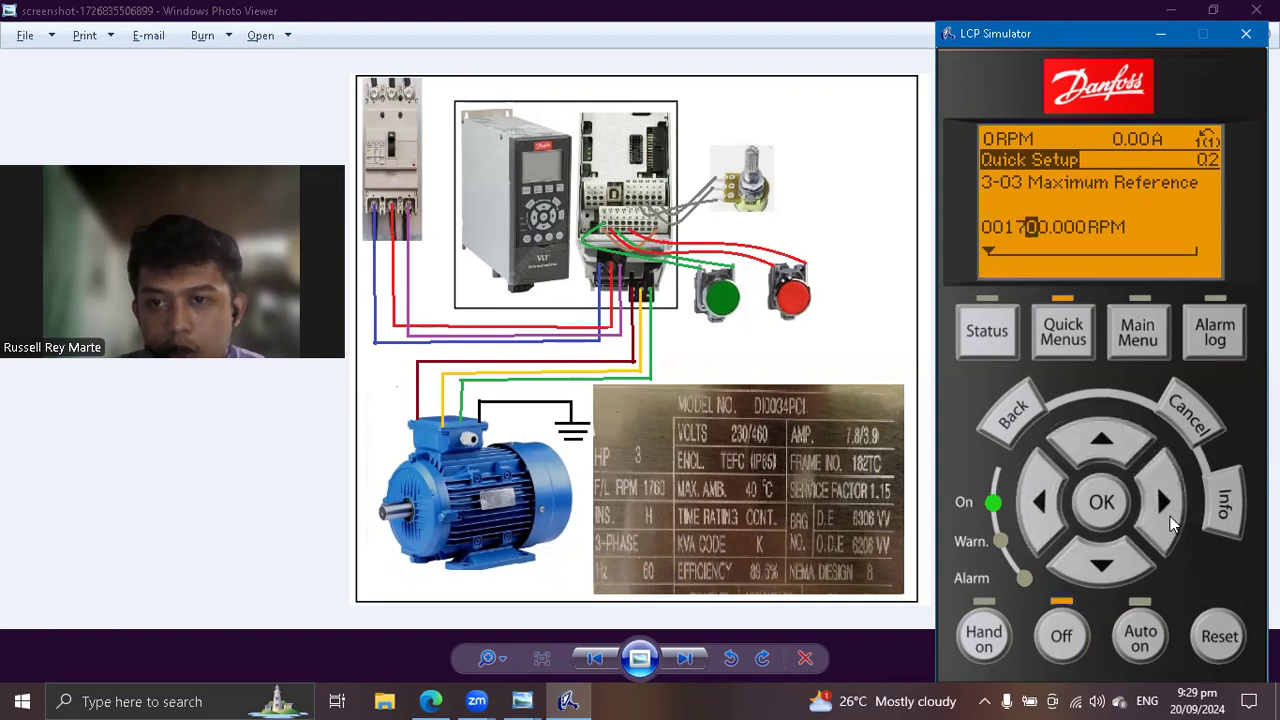
{"action": "left_click", "coordinate": [1108, 453]}
{"action": "left_click", "coordinate": [1108, 453]}
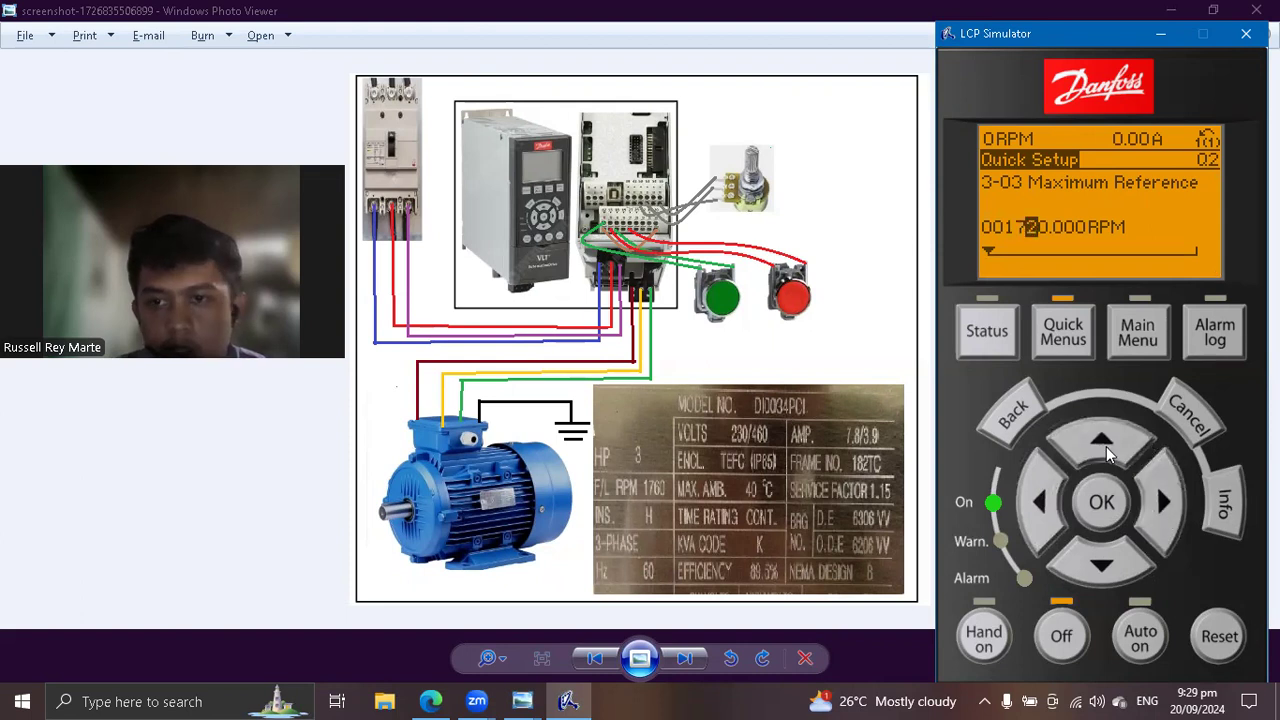
{"action": "left_click", "coordinate": [1108, 453]}
{"action": "left_click", "coordinate": [1108, 453]}
{"action": "left_click", "coordinate": [1108, 453]}
{"action": "left_click", "coordinate": [1108, 453]}
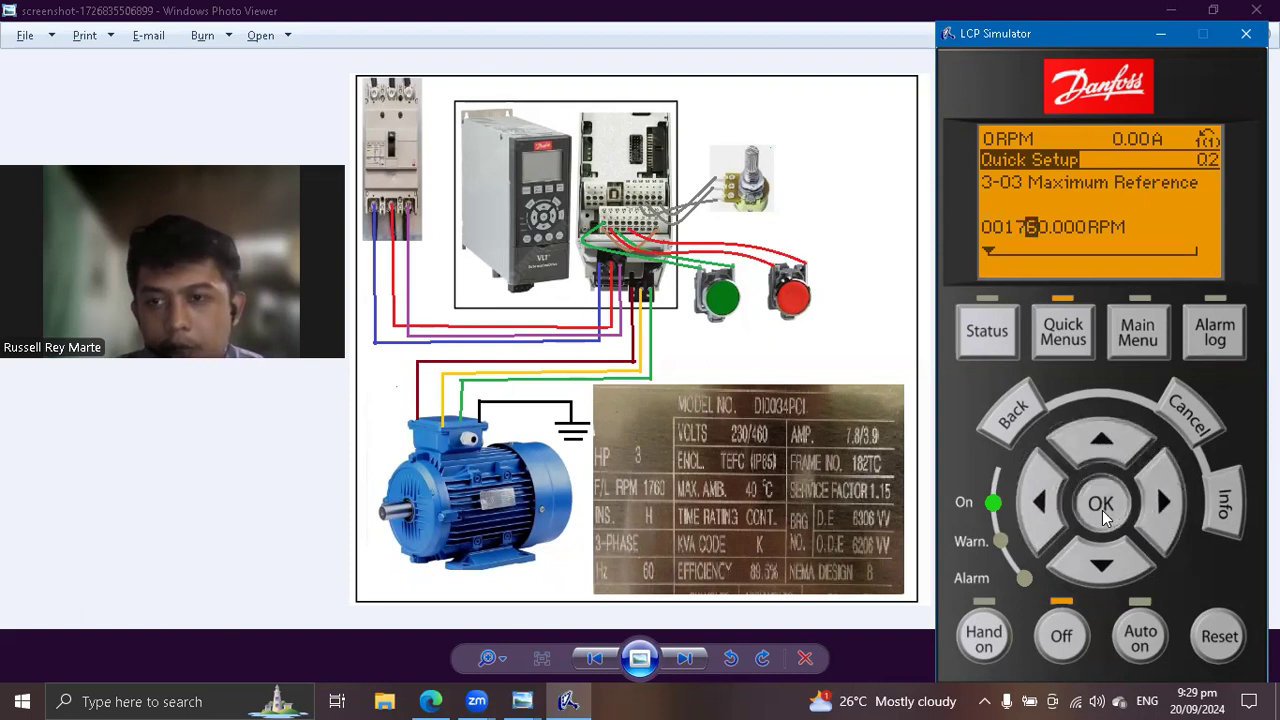
{"action": "left_click", "coordinate": [1101, 502]}
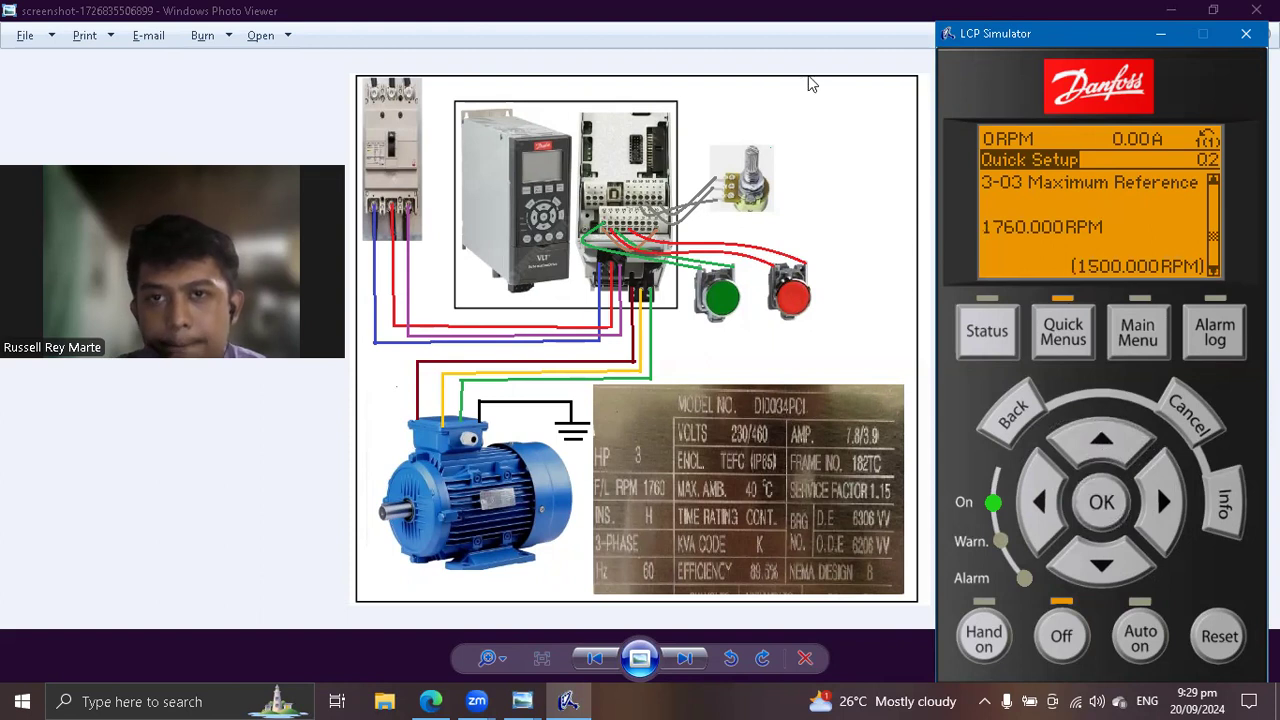
{"action": "left_click", "coordinate": [1102, 500]}
{"action": "left_click", "coordinate": [1102, 500]}
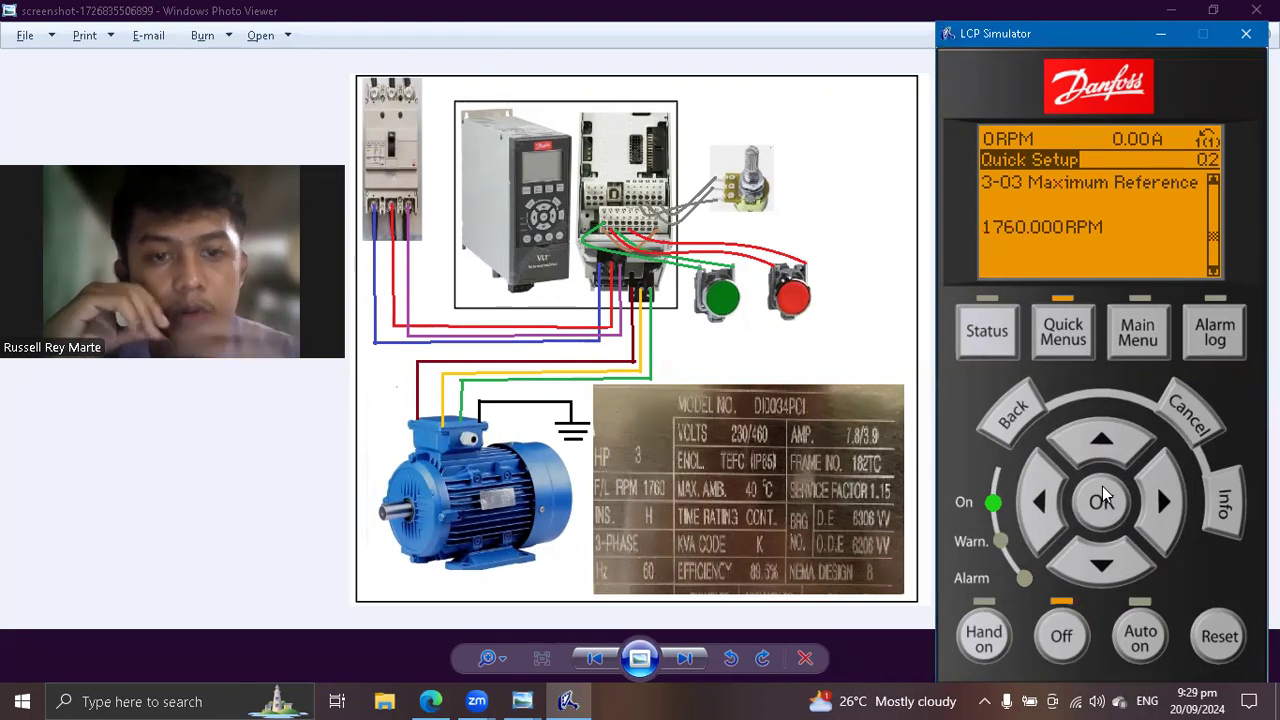
Open the 5-** Digital In/Out parameter group from the full parameter list.
{"action": "left_click", "coordinate": [1148, 334]}
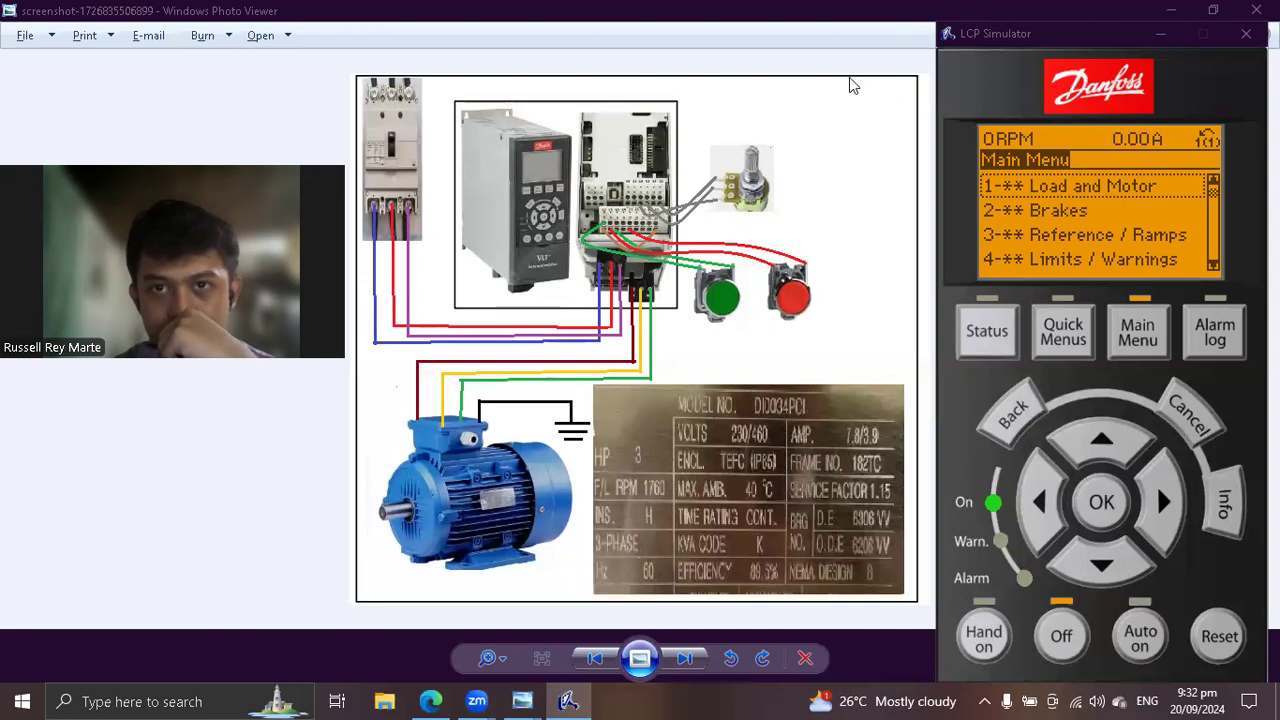
{"action": "left_click", "coordinate": [1100, 566]}
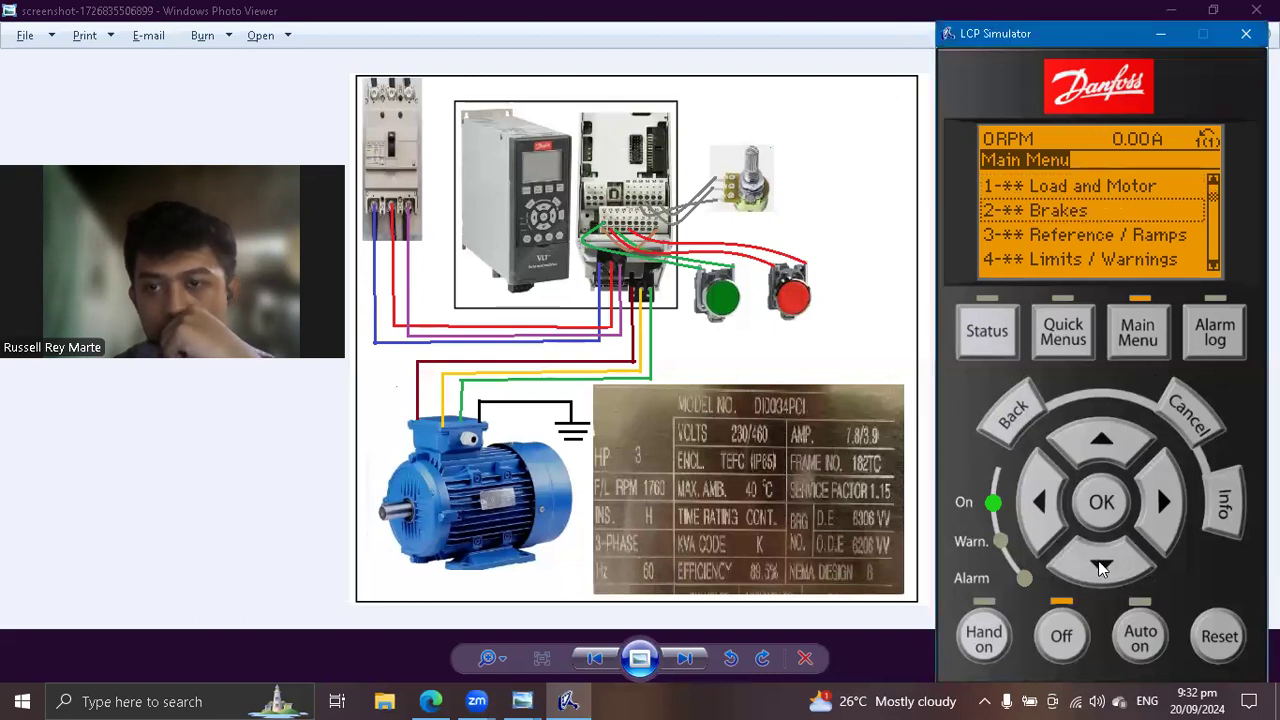
{"action": "left_click", "coordinate": [1100, 566]}
{"action": "left_click", "coordinate": [1098, 567]}
{"action": "left_click", "coordinate": [1094, 569]}
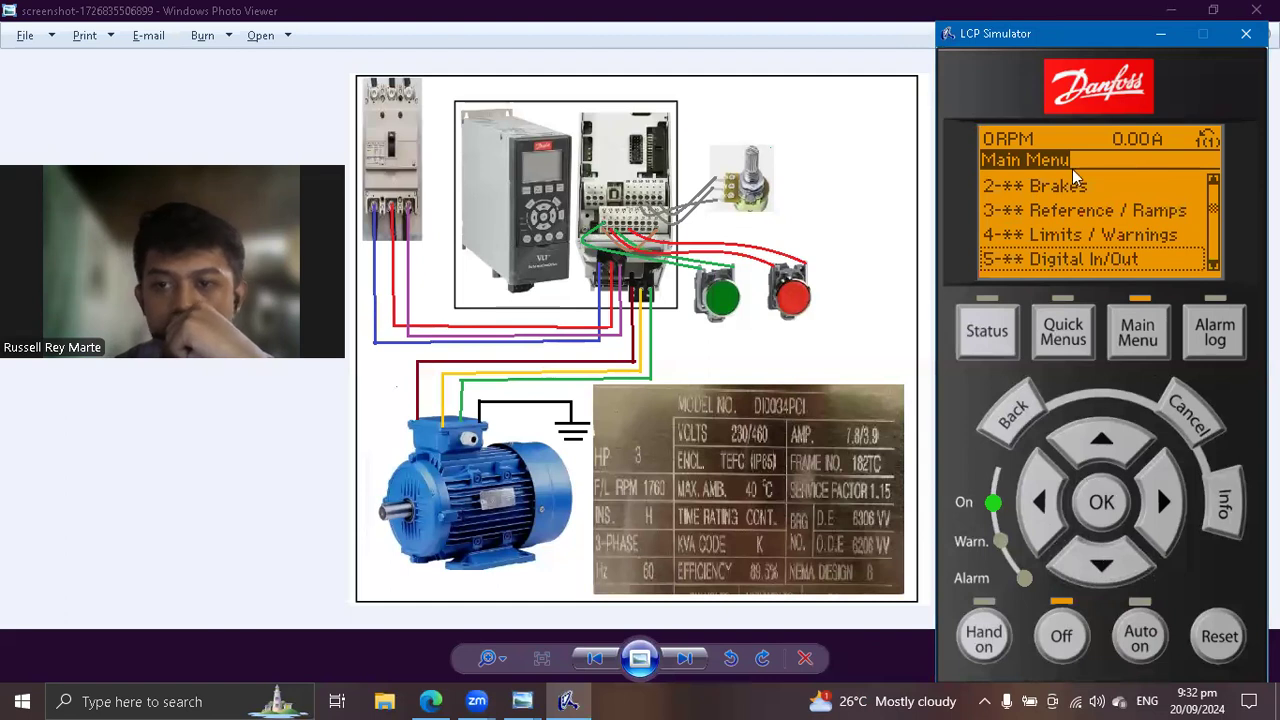
{"action": "left_click", "coordinate": [1101, 500]}
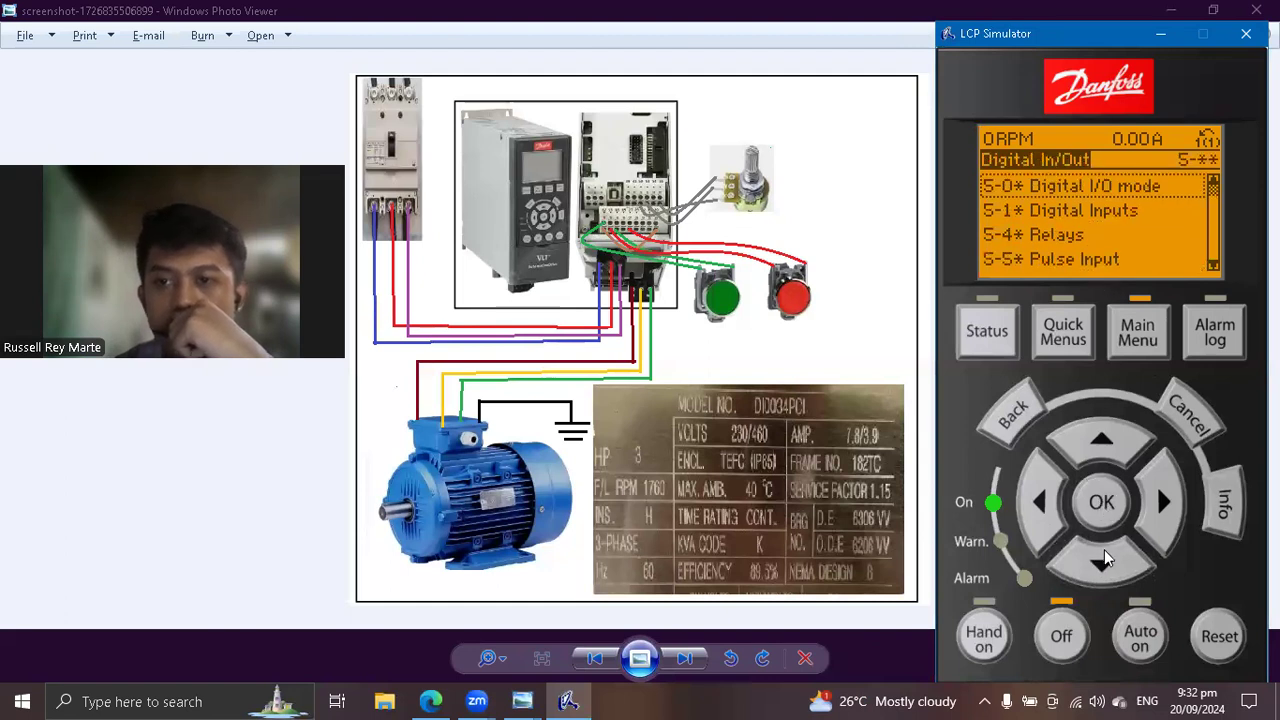
Open the 5-1* Digital Inputs parameters within the Digital In/Out group.
{"action": "left_click", "coordinate": [1107, 530]}
{"action": "left_click", "coordinate": [1105, 566]}
{"action": "left_click", "coordinate": [1105, 570]}
{"action": "left_click", "coordinate": [1022, 434]}
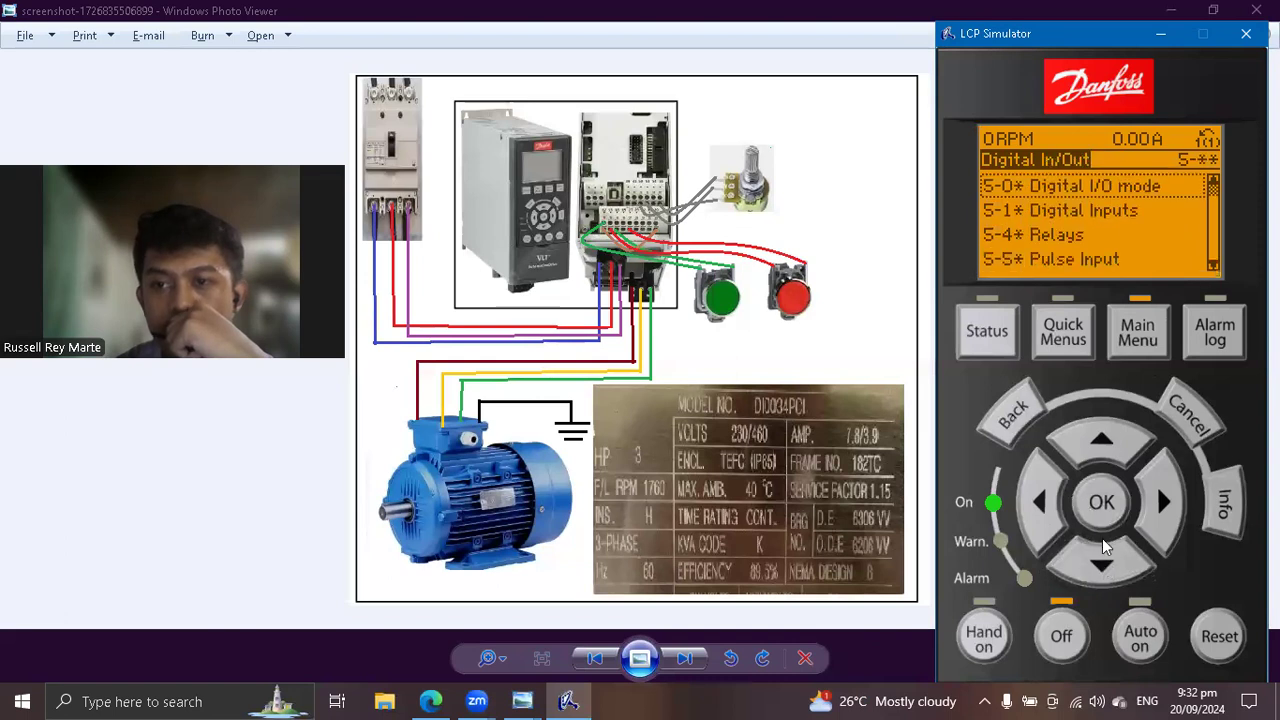
{"action": "left_click", "coordinate": [1097, 562]}
{"action": "left_click", "coordinate": [1097, 562]}
{"action": "left_click", "coordinate": [1096, 563]}
{"action": "left_click", "coordinate": [1096, 563]}
{"action": "left_click", "coordinate": [1095, 564]}
{"action": "left_click", "coordinate": [1093, 566]}
{"action": "left_click", "coordinate": [1089, 557]}
{"action": "left_click", "coordinate": [1089, 559]}
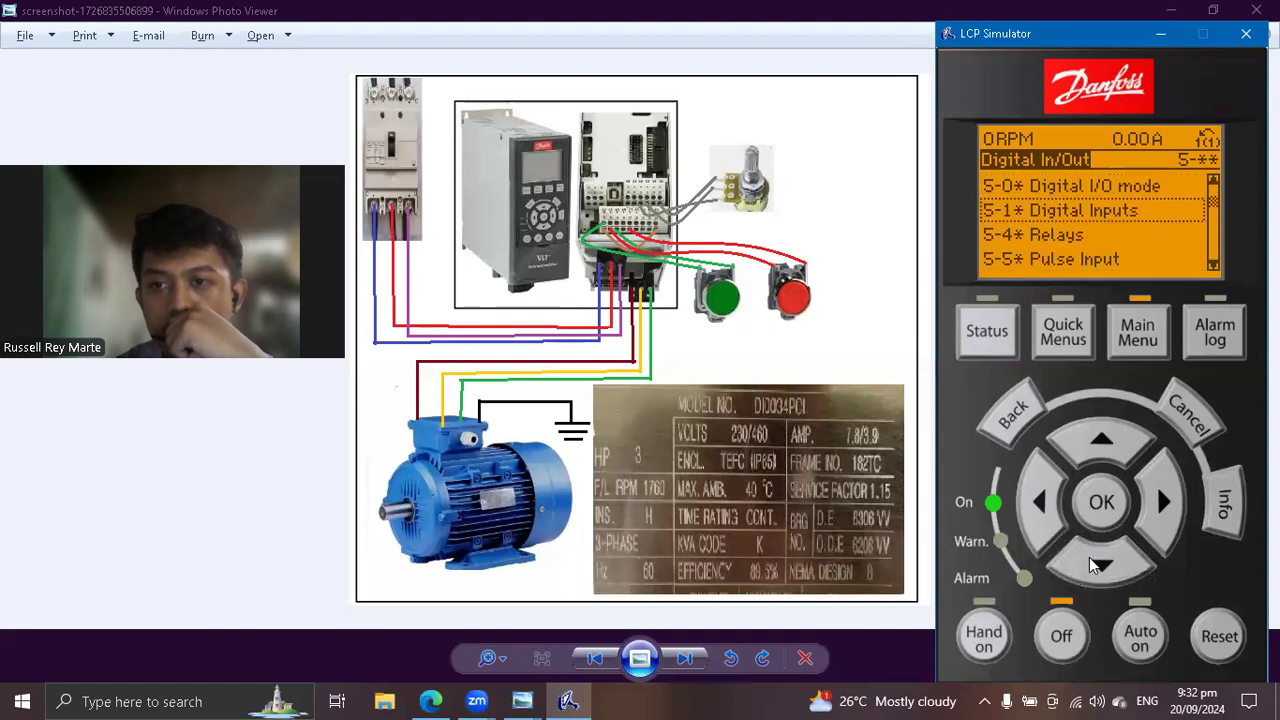
{"action": "left_click", "coordinate": [1092, 505]}
Set parameter 5-10 Terminal 18 Digital Input to [9] Latched start.
{"action": "left_click", "coordinate": [1115, 556]}
{"action": "left_click", "coordinate": [1103, 455]}
{"action": "left_click", "coordinate": [1104, 502]}
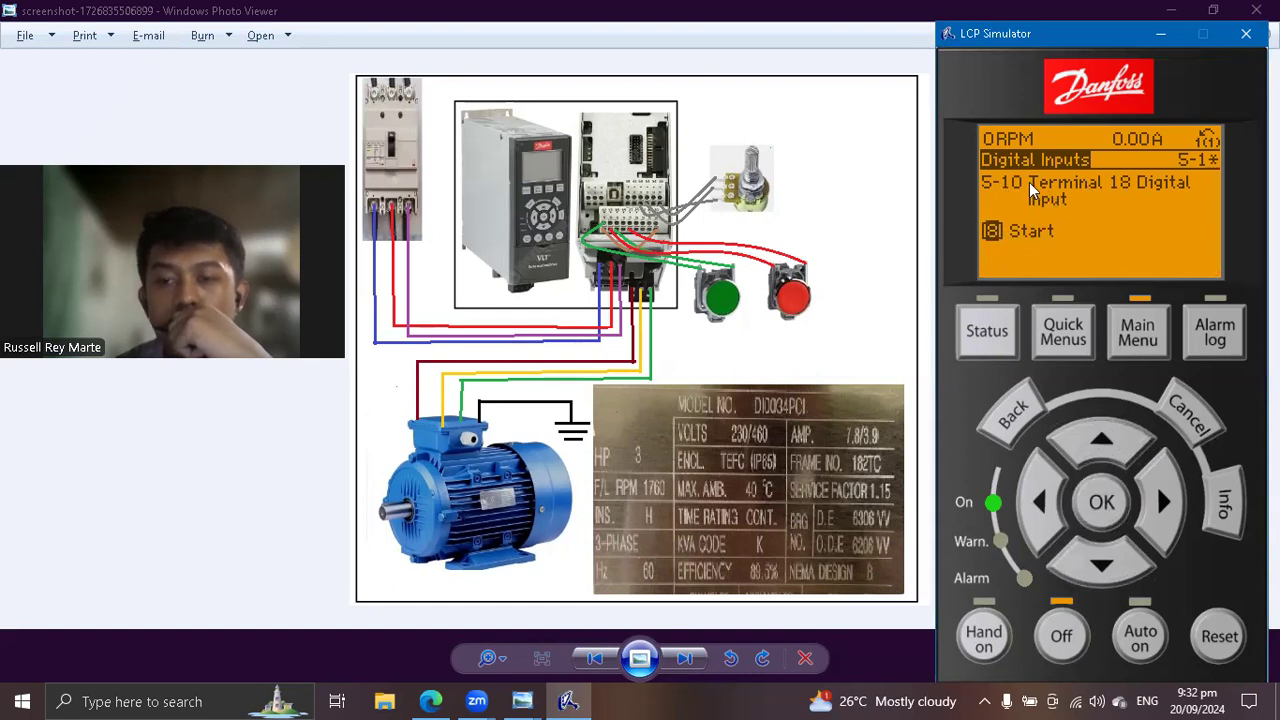
{"action": "left_click", "coordinate": [1117, 508]}
{"action": "left_click", "coordinate": [1110, 504]}
{"action": "left_click", "coordinate": [1103, 448]}
{"action": "left_click", "coordinate": [1110, 505]}
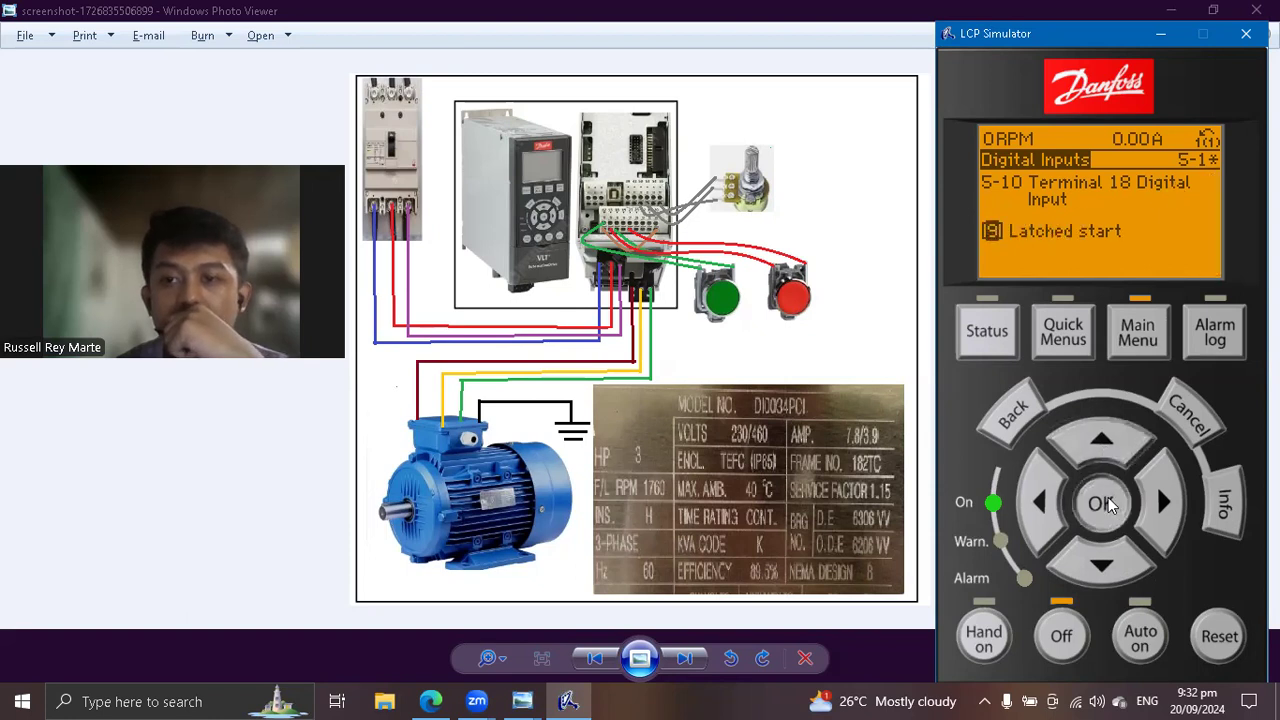
Browse the available functions of parameter 5-11 Terminal 19 Digital Input and keep [10] Reversing.
{"action": "left_click", "coordinate": [1102, 566]}
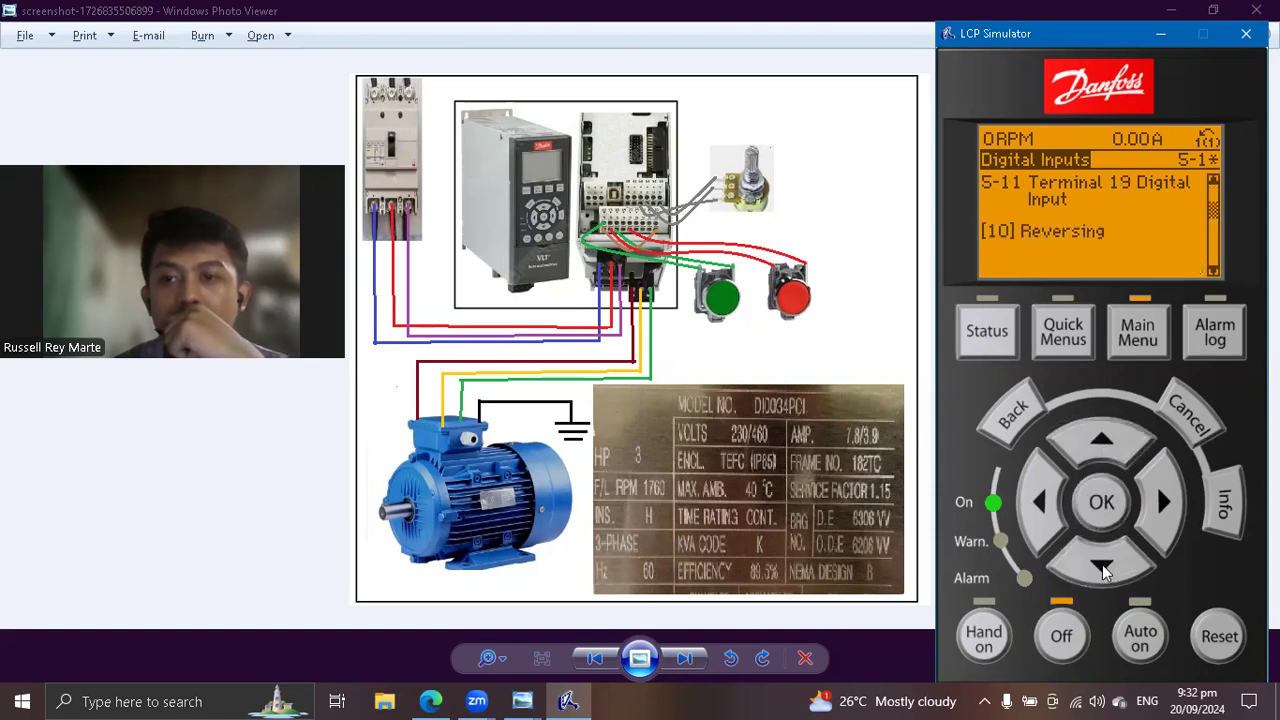
{"action": "left_click", "coordinate": [1100, 500]}
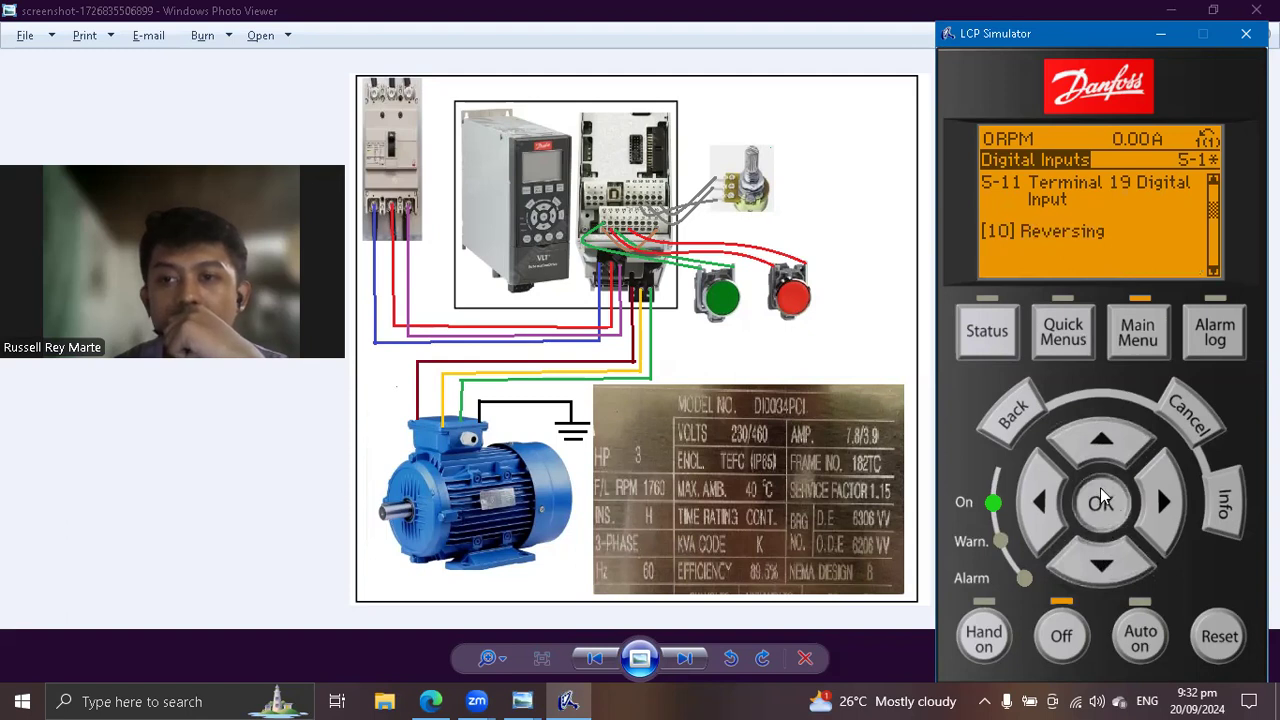
{"action": "left_click", "coordinate": [1101, 442]}
{"action": "left_click", "coordinate": [1101, 442]}
{"action": "left_click", "coordinate": [1101, 442]}
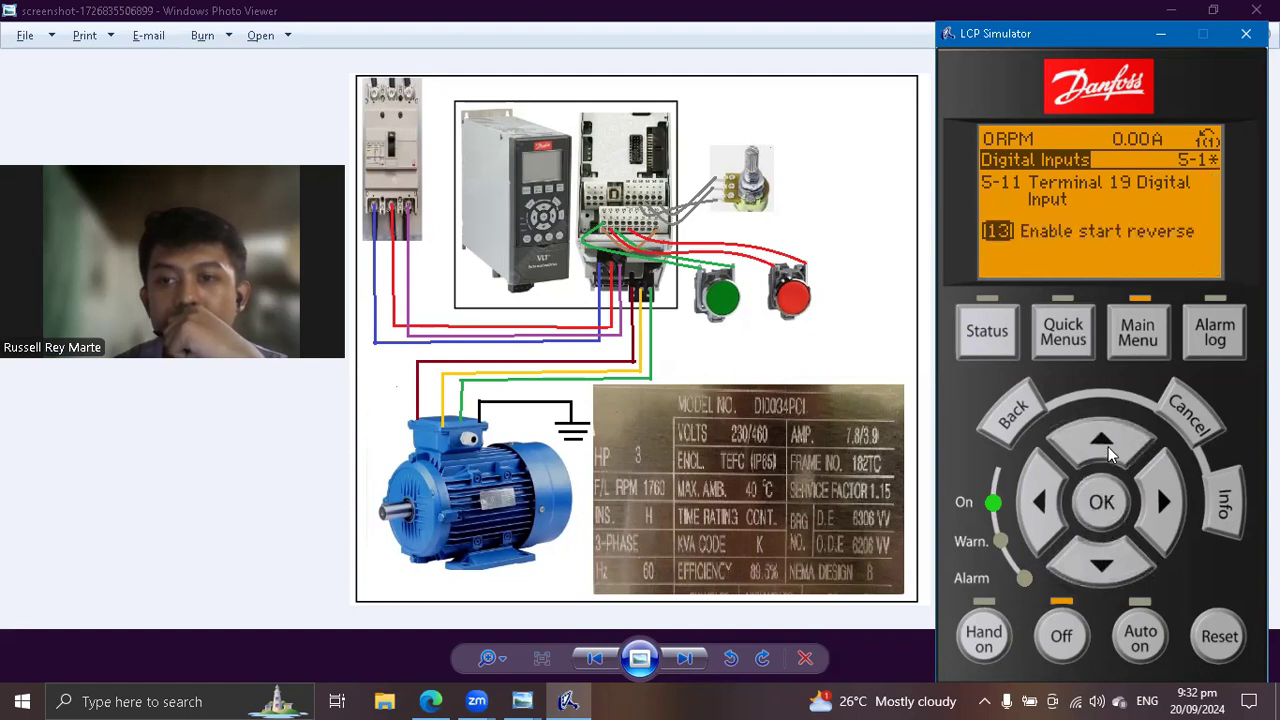
{"action": "left_click", "coordinate": [1112, 571]}
{"action": "left_click", "coordinate": [1112, 571]}
{"action": "left_click", "coordinate": [1112, 571]}
{"action": "left_click", "coordinate": [1111, 570]}
{"action": "left_click", "coordinate": [1111, 570]}
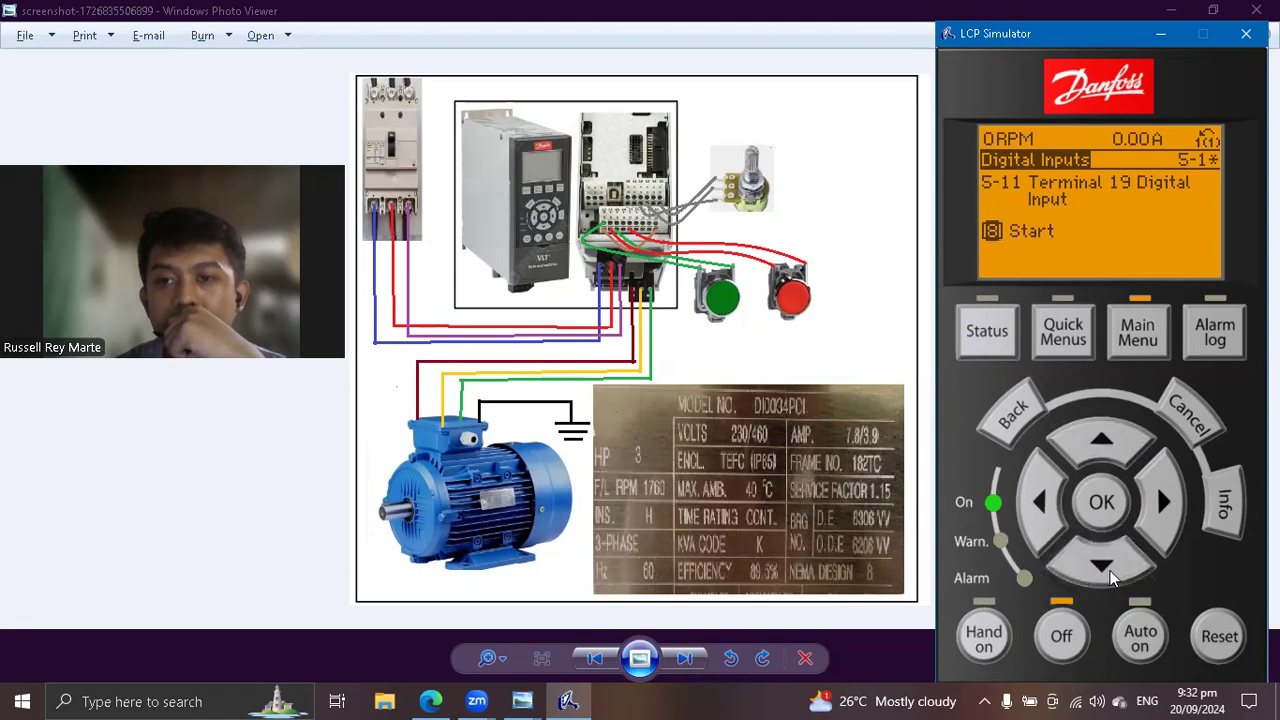
{"action": "left_click", "coordinate": [1107, 455]}
{"action": "left_click", "coordinate": [1107, 455]}
{"action": "left_click", "coordinate": [1101, 502]}
Set parameter 5-12 Terminal 27 Digital Input to [6] Stop inverse.
{"action": "left_click", "coordinate": [1106, 562]}
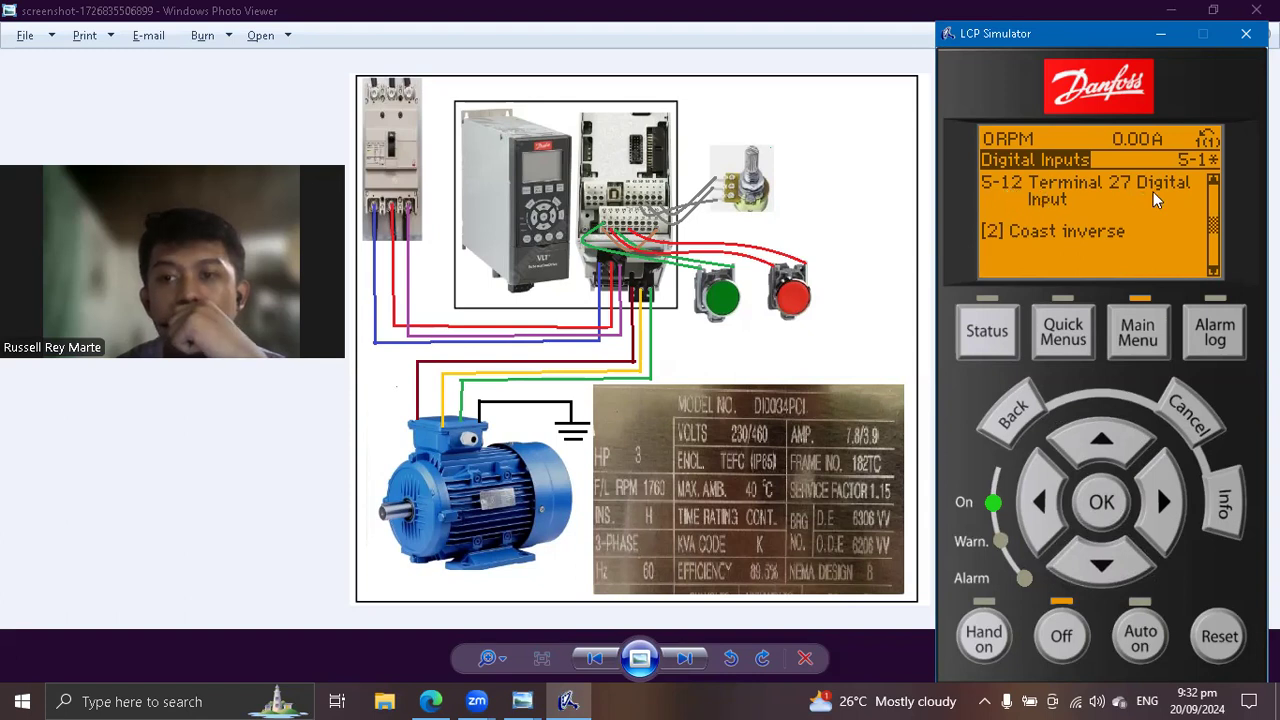
{"action": "left_click", "coordinate": [1101, 502]}
{"action": "left_click", "coordinate": [1102, 448]}
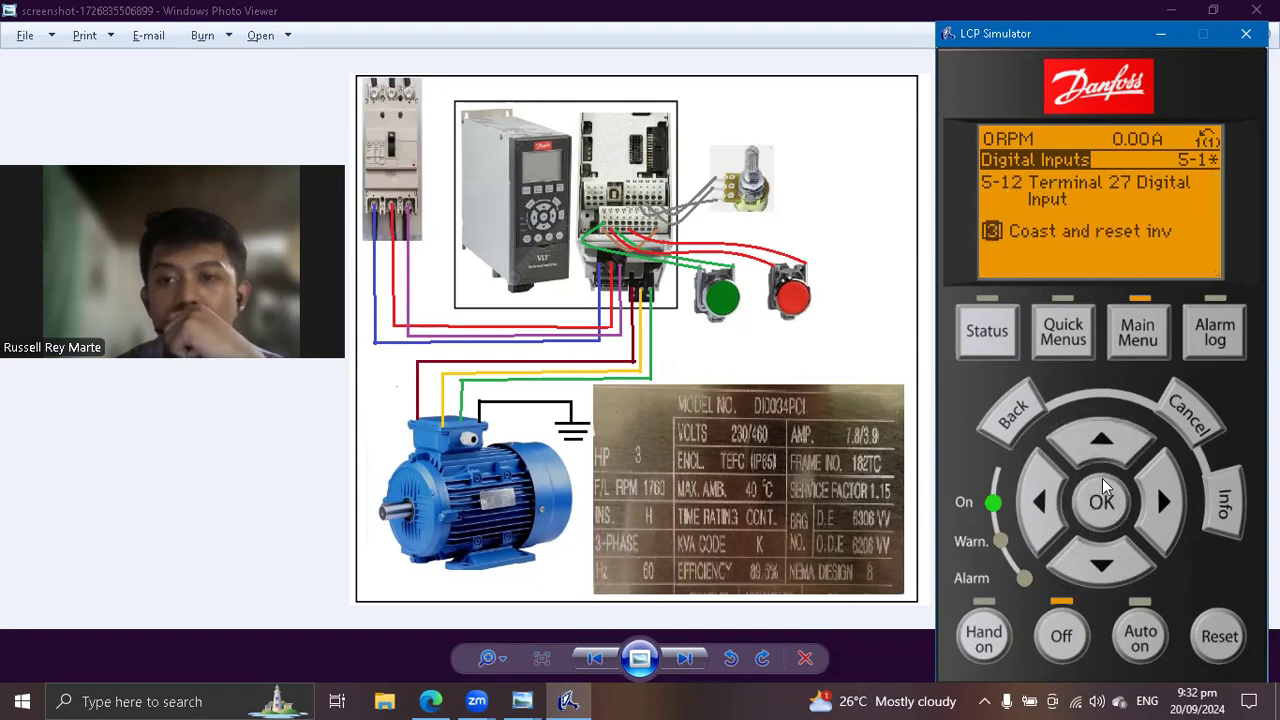
{"action": "left_click", "coordinate": [1104, 552]}
{"action": "left_click", "coordinate": [1103, 560]}
{"action": "left_click", "coordinate": [1103, 560]}
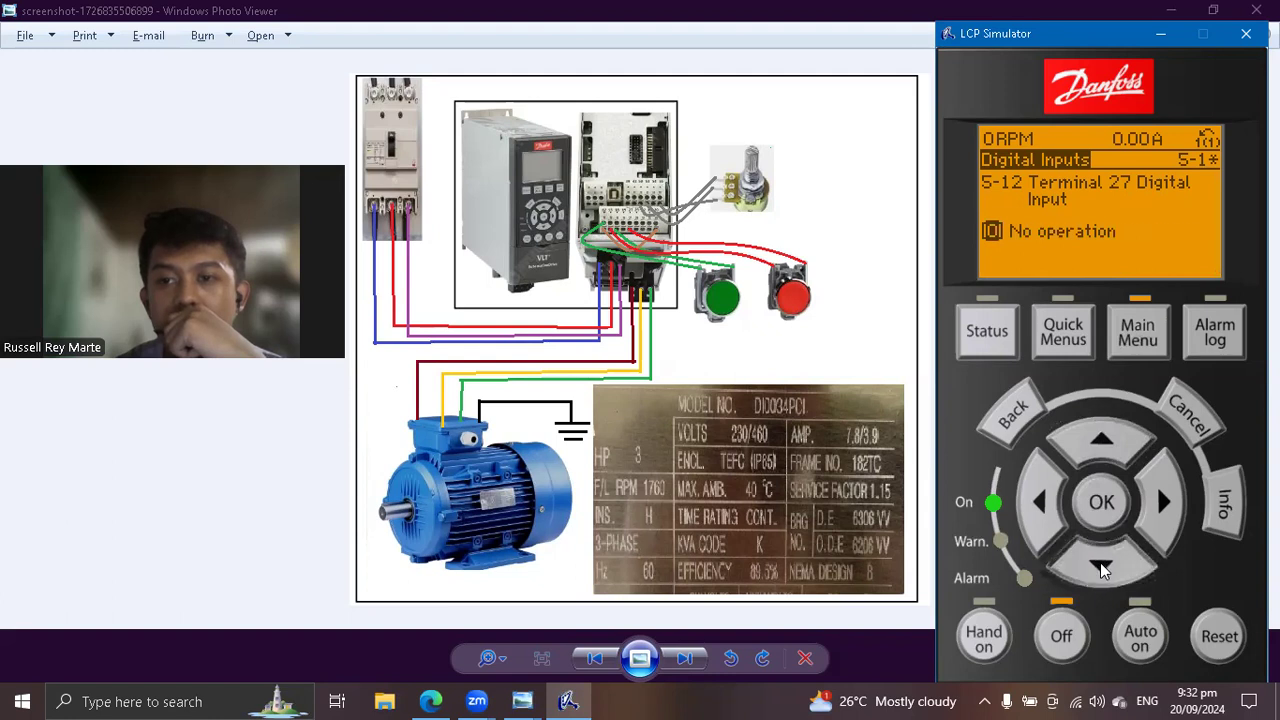
{"action": "left_click", "coordinate": [1101, 566]}
{"action": "left_click", "coordinate": [1100, 448]}
{"action": "left_click", "coordinate": [1100, 448]}
{"action": "left_click", "coordinate": [1100, 448]}
{"action": "left_click", "coordinate": [1100, 448]}
{"action": "left_click", "coordinate": [1100, 448]}
{"action": "left_click", "coordinate": [1100, 448]}
{"action": "left_click", "coordinate": [1100, 448]}
{"action": "left_click", "coordinate": [1100, 448]}
{"action": "left_click", "coordinate": [1101, 560]}
{"action": "left_click", "coordinate": [1100, 510]}
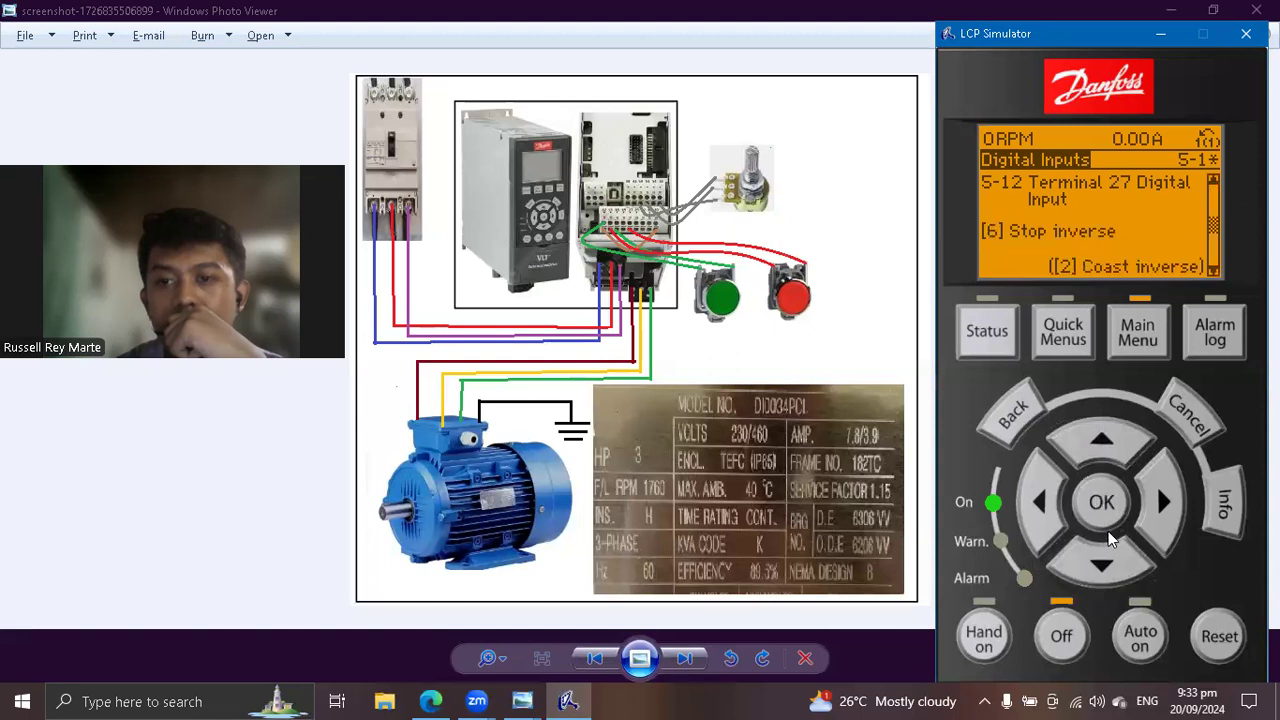
Leave the digital input parameters and open the 6-** Analog In/Out group.
{"action": "left_click", "coordinate": [1104, 566]}
{"action": "left_click", "coordinate": [1104, 566]}
{"action": "left_click", "coordinate": [1104, 566]}
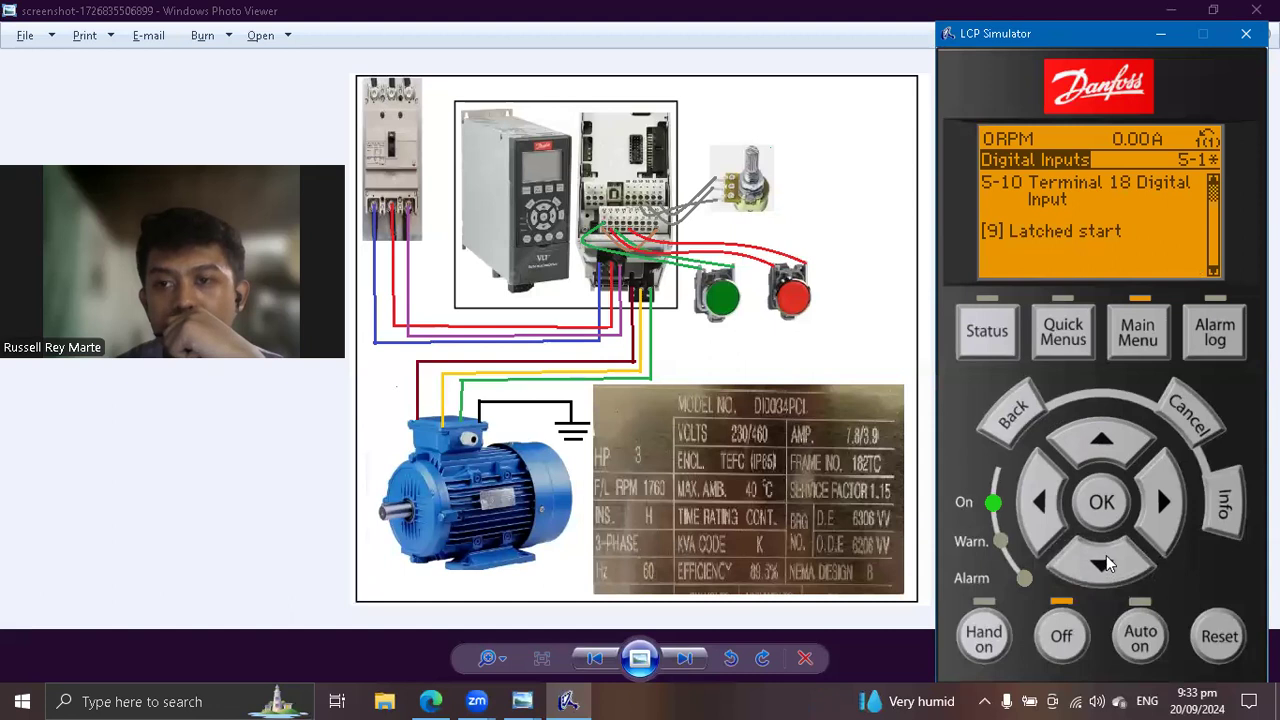
{"action": "left_click", "coordinate": [1018, 410]}
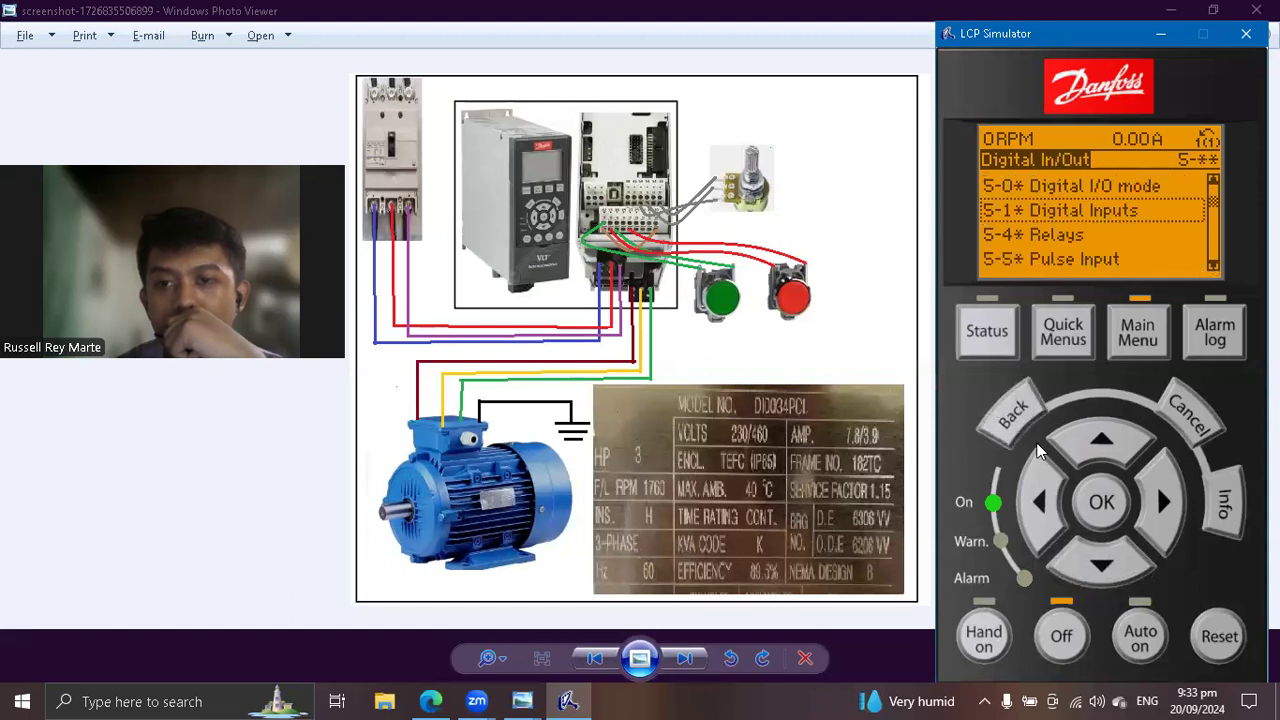
{"action": "left_click", "coordinate": [1028, 432]}
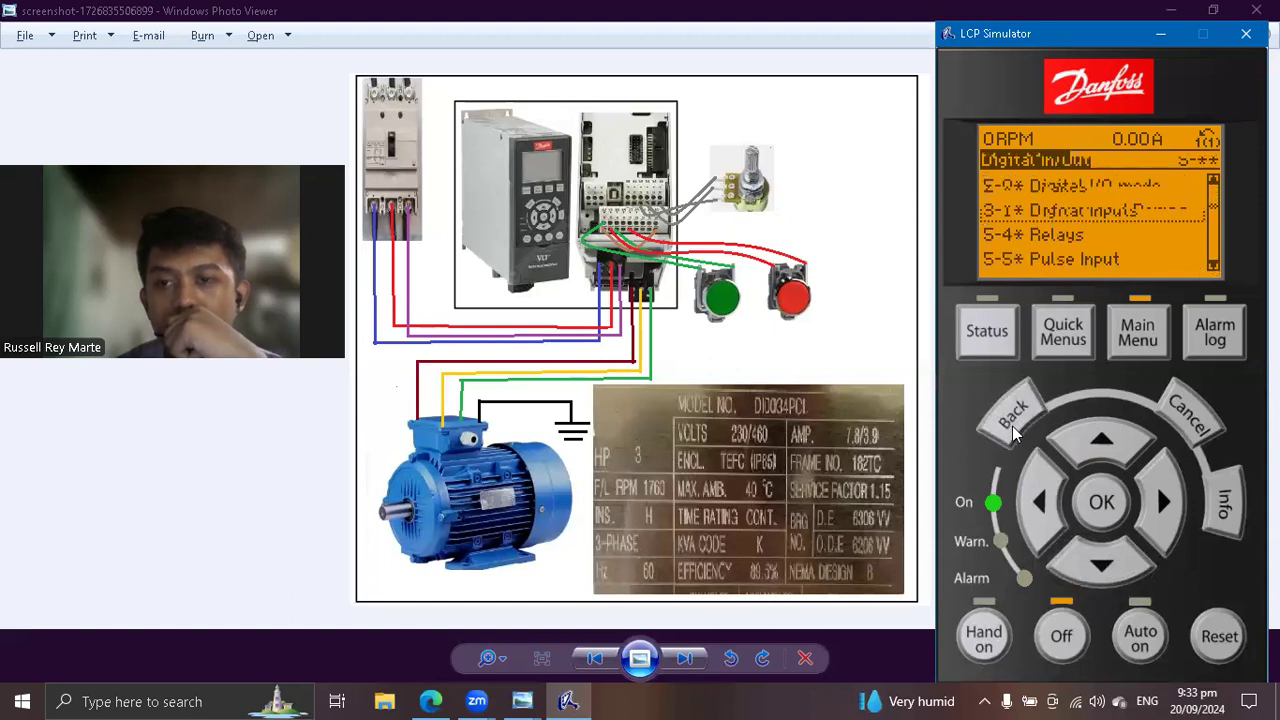
{"action": "left_click", "coordinate": [1099, 576]}
{"action": "left_click", "coordinate": [1101, 505]}
{"action": "left_click", "coordinate": [1096, 564]}
{"action": "left_click", "coordinate": [1088, 450]}
{"action": "left_click", "coordinate": [1090, 515]}
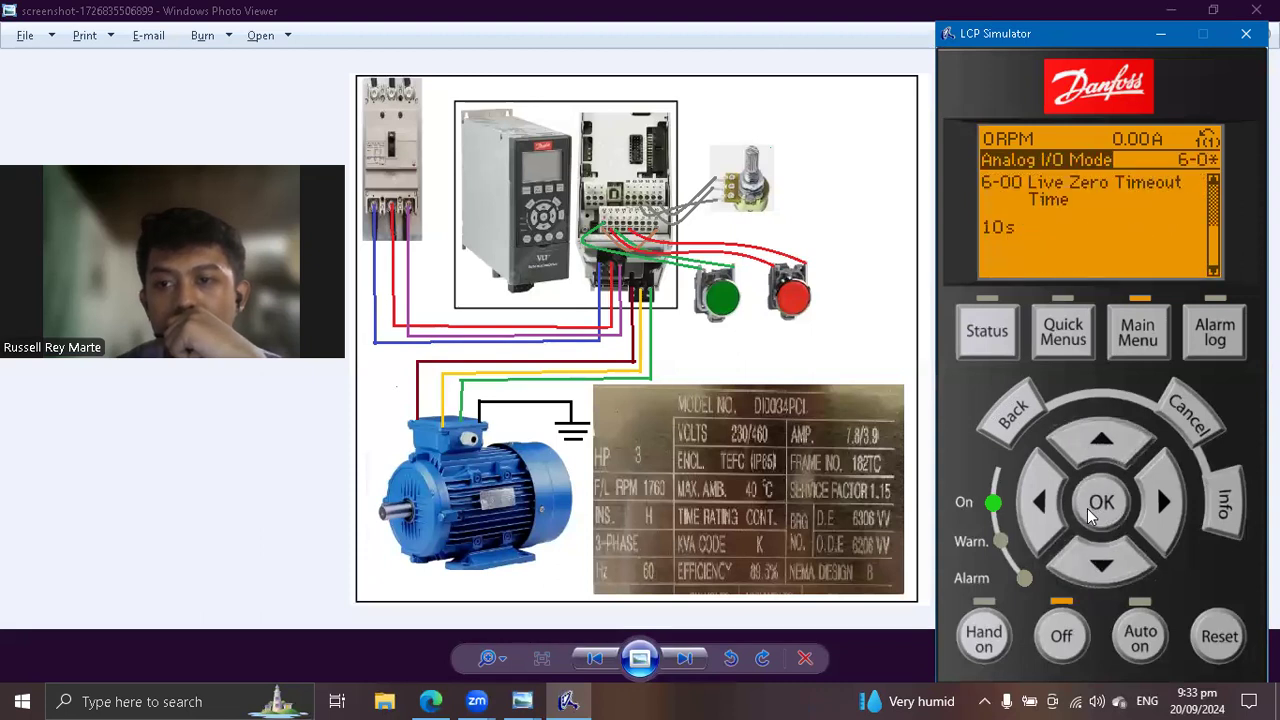
{"action": "left_click", "coordinate": [1091, 557]}
{"action": "left_click", "coordinate": [1095, 448]}
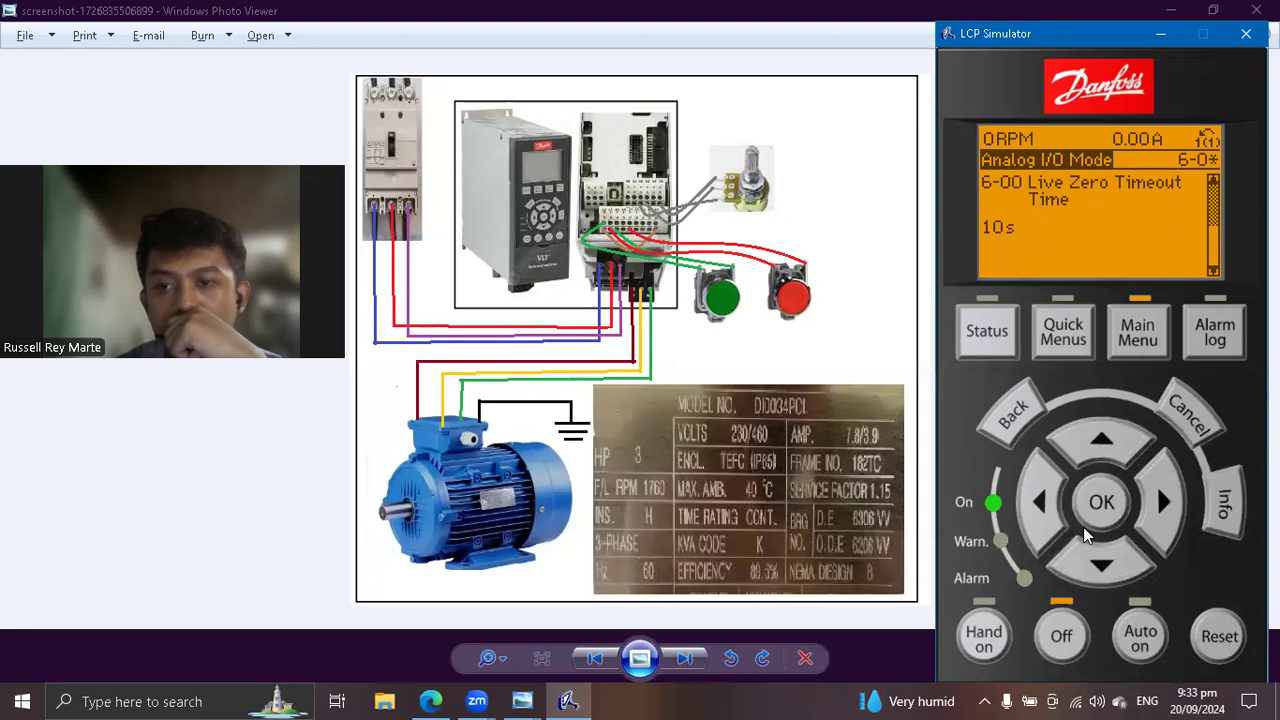
{"action": "left_click", "coordinate": [1043, 449]}
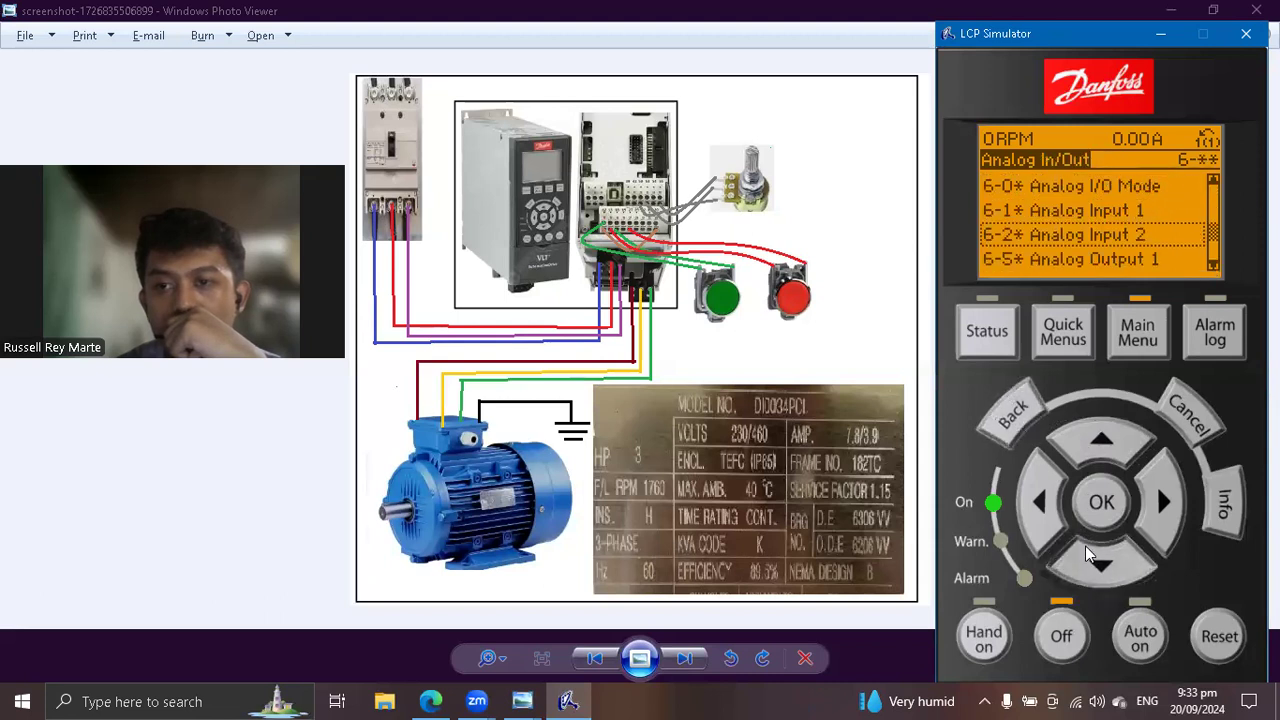
Open the 6-1* Analog Input 1 parameters within the Analog In/Out group.
{"action": "left_click", "coordinate": [1085, 546]}
{"action": "left_click", "coordinate": [1085, 546]}
{"action": "left_click", "coordinate": [1085, 546]}
{"action": "left_click", "coordinate": [1089, 459]}
{"action": "left_click", "coordinate": [1089, 459]}
{"action": "left_click", "coordinate": [1096, 510]}
Set parameter 6-15 Terminal 53 High Ref./Feedb. Value to 1760 RPM and return to the list of parameter groups.
{"action": "left_click", "coordinate": [1100, 565]}
{"action": "left_click", "coordinate": [1100, 567]}
{"action": "left_click", "coordinate": [1100, 567]}
{"action": "left_click", "coordinate": [1100, 567]}
{"action": "left_click", "coordinate": [1100, 567]}
{"action": "left_click", "coordinate": [1103, 502]}
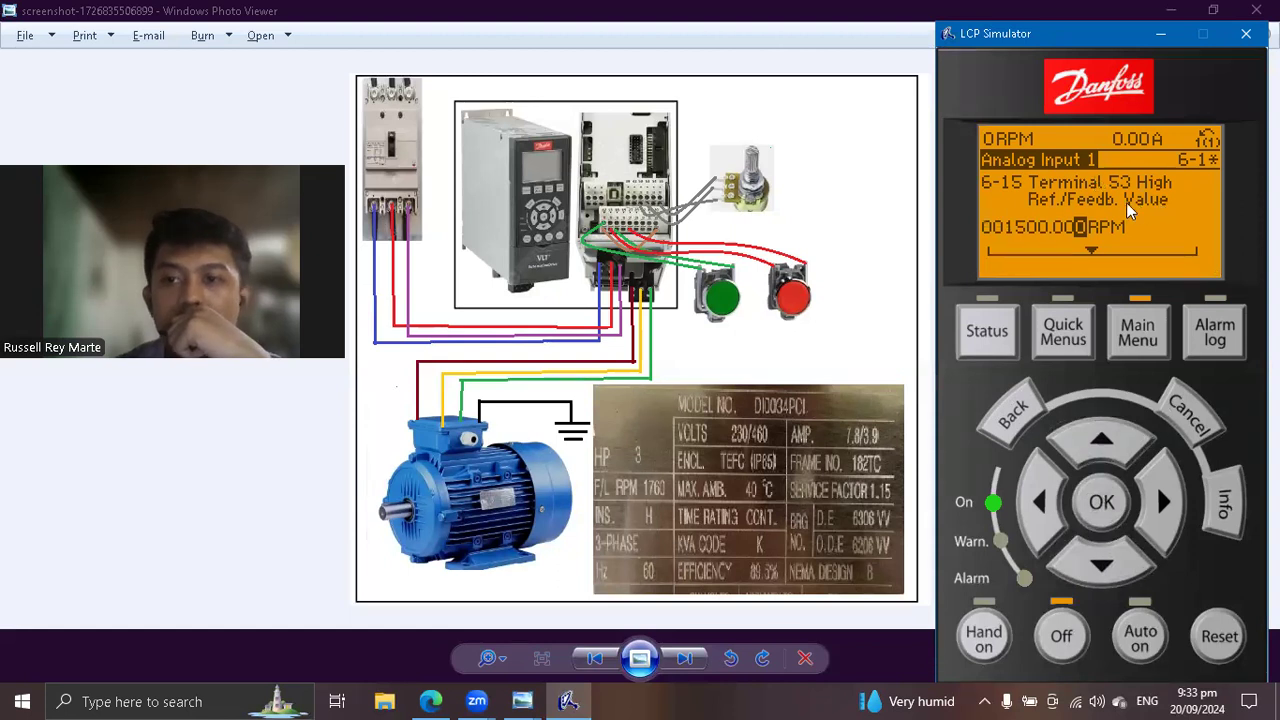
{"action": "left_click", "coordinate": [1041, 528]}
{"action": "left_click", "coordinate": [1041, 528]}
{"action": "left_click", "coordinate": [1041, 528]}
{"action": "left_click", "coordinate": [1041, 528]}
{"action": "left_click", "coordinate": [1041, 528]}
{"action": "left_click", "coordinate": [1110, 458]}
{"action": "left_click", "coordinate": [1110, 458]}
{"action": "left_click", "coordinate": [1152, 512]}
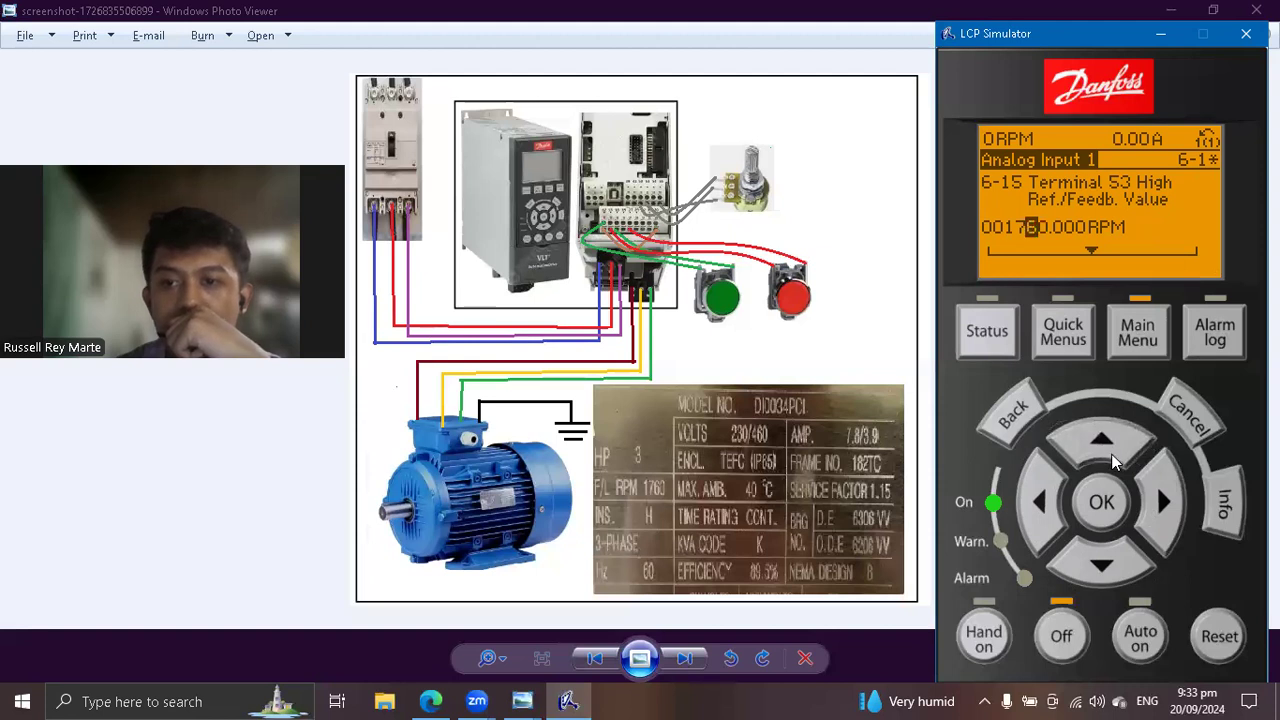
{"action": "left_click", "coordinate": [1105, 530]}
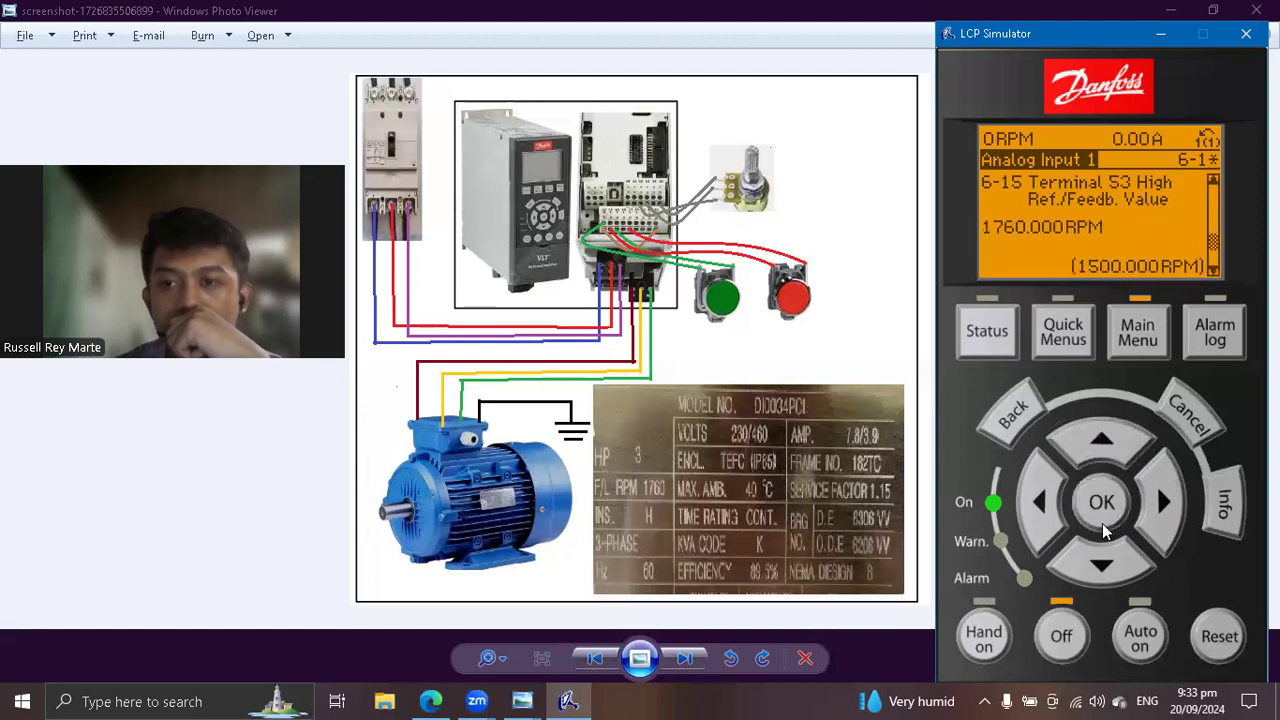
{"action": "left_click", "coordinate": [1102, 560]}
{"action": "left_click", "coordinate": [1127, 340]}
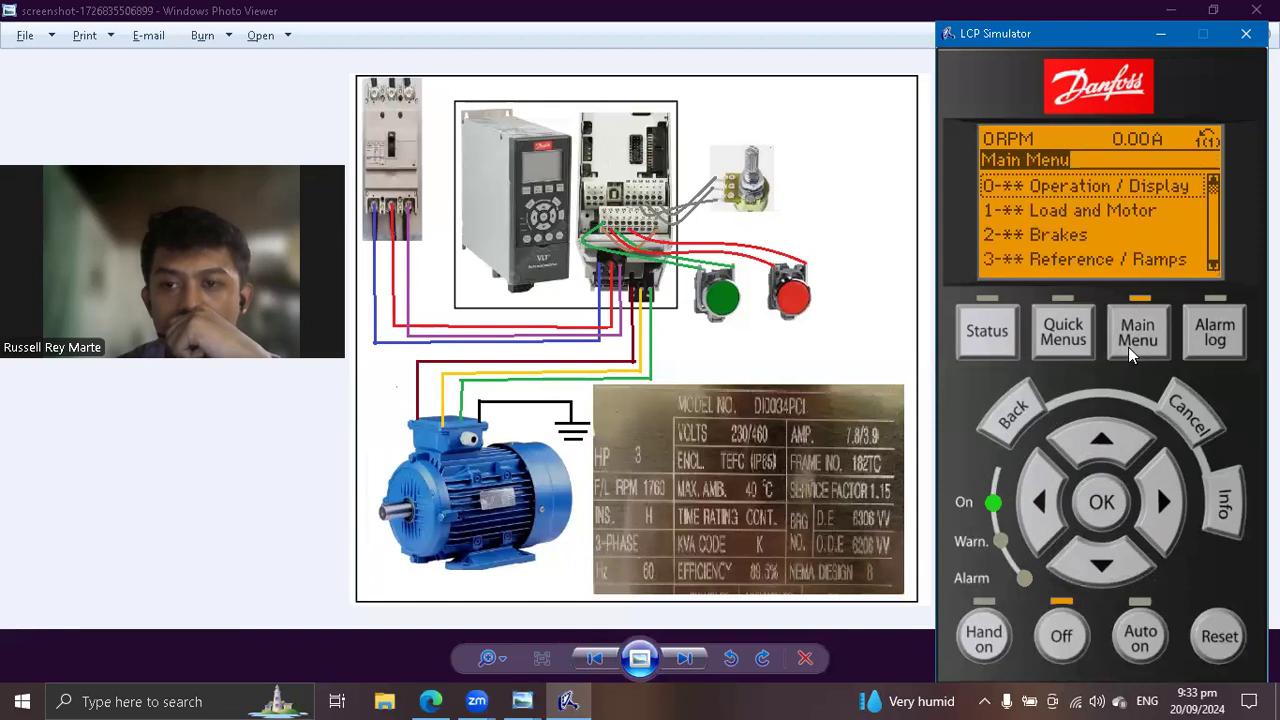
Open the 3-** Reference / Ramps parameter group.
{"action": "left_click", "coordinate": [1102, 555]}
{"action": "left_click", "coordinate": [1102, 555]}
{"action": "left_click", "coordinate": [1110, 568]}
{"action": "left_click", "coordinate": [1110, 512]}
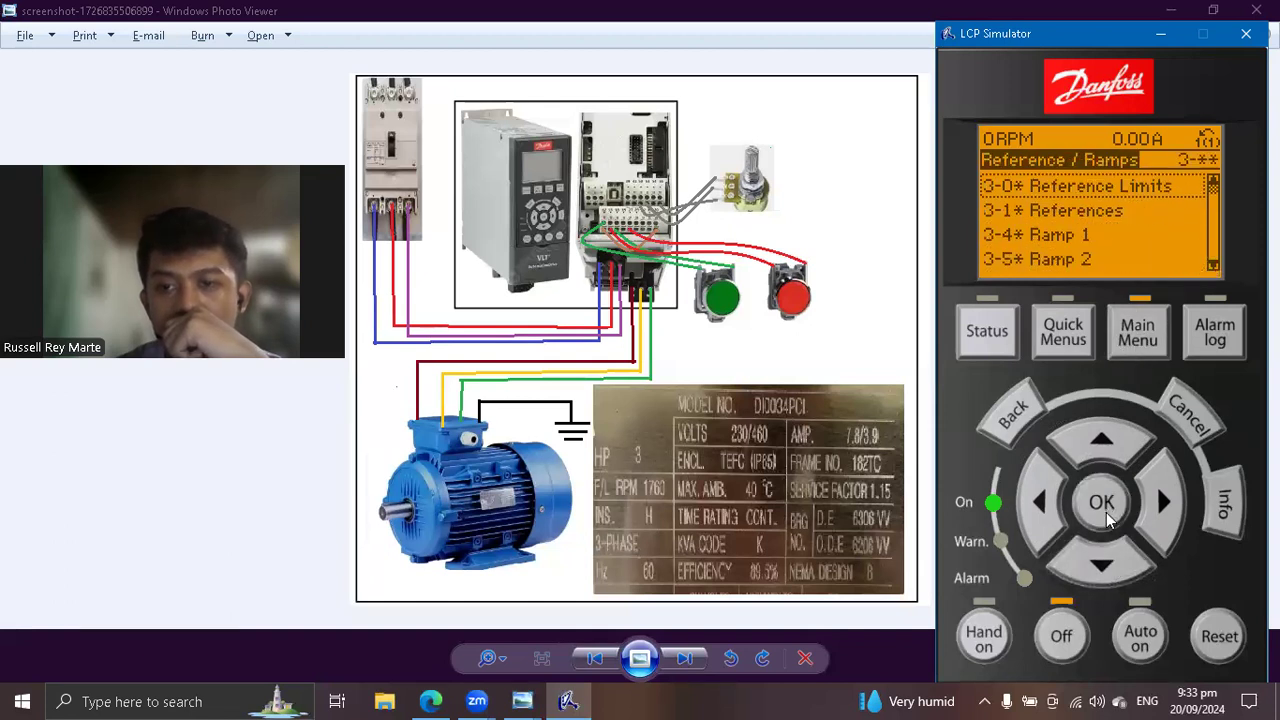
Look through the parameter subgroups of Reference / Ramps down to 3-9* Digital Pot.Meter and back to 3-0* Reference Limits.
{"action": "left_click", "coordinate": [1105, 566]}
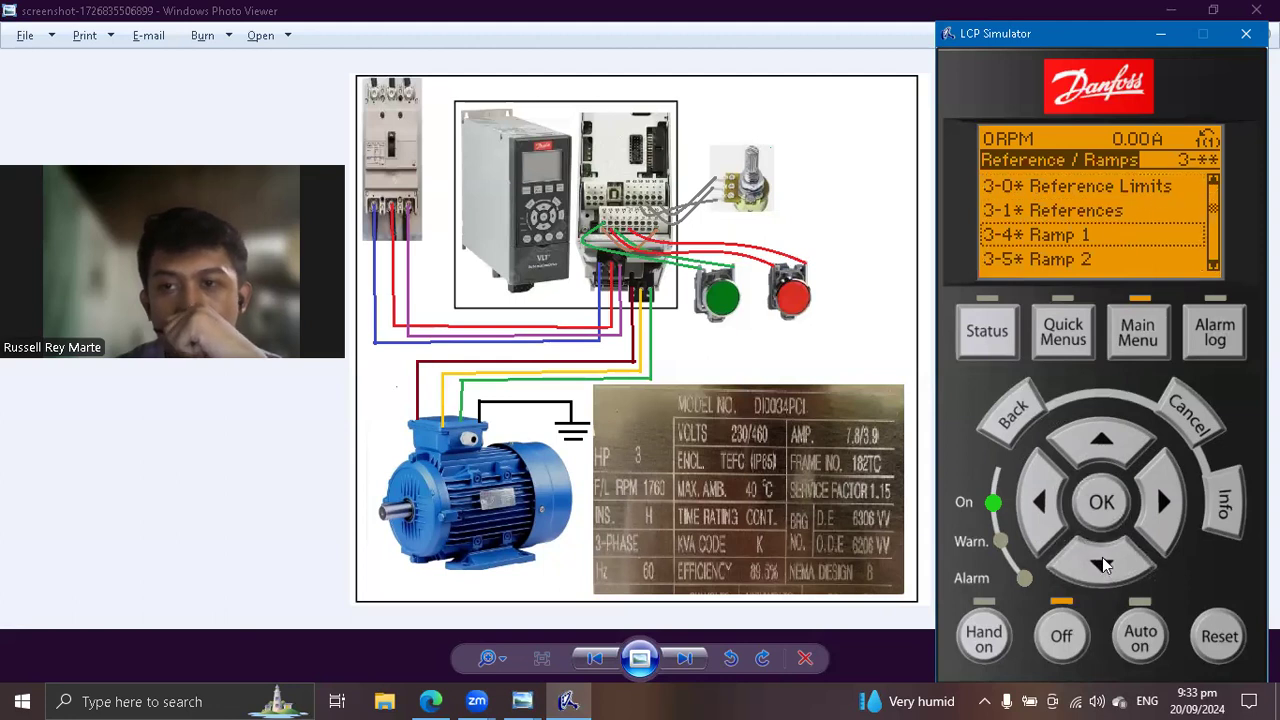
{"action": "left_click", "coordinate": [1097, 565]}
{"action": "left_click", "coordinate": [1097, 565]}
{"action": "left_click", "coordinate": [1095, 566]}
{"action": "left_click", "coordinate": [1095, 566]}
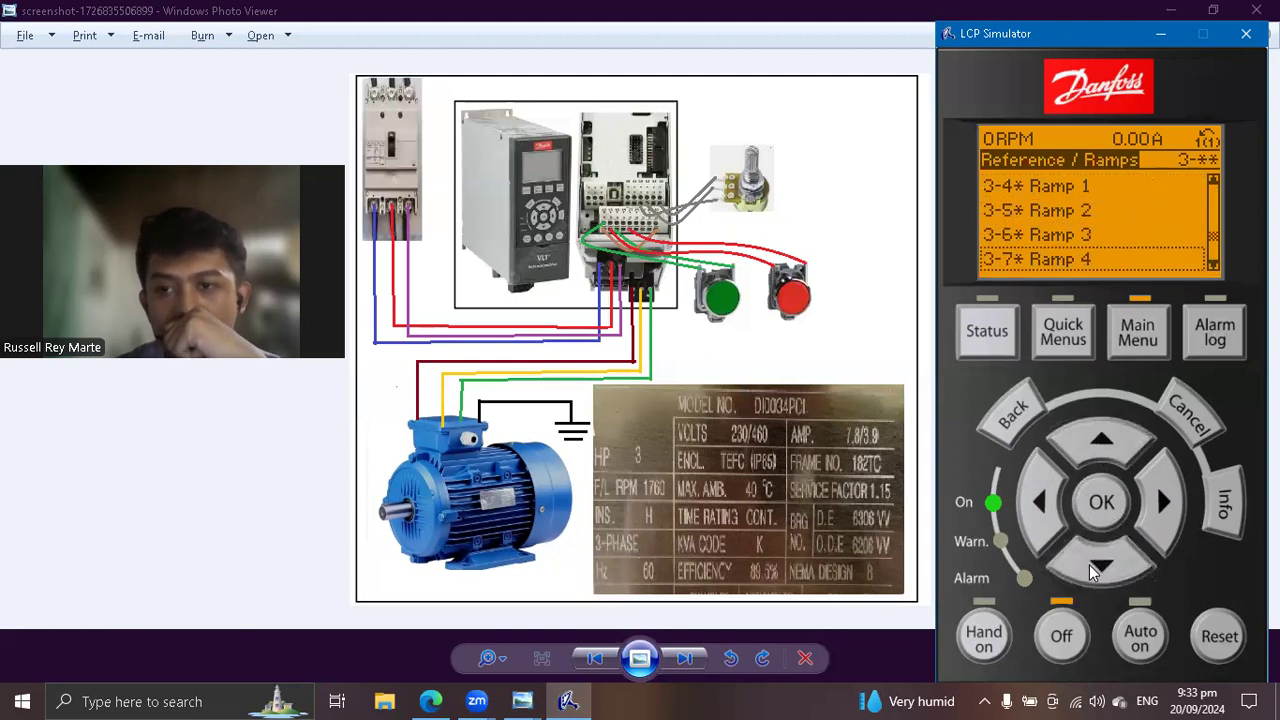
{"action": "left_click", "coordinate": [1093, 568]}
{"action": "left_click", "coordinate": [1093, 568]}
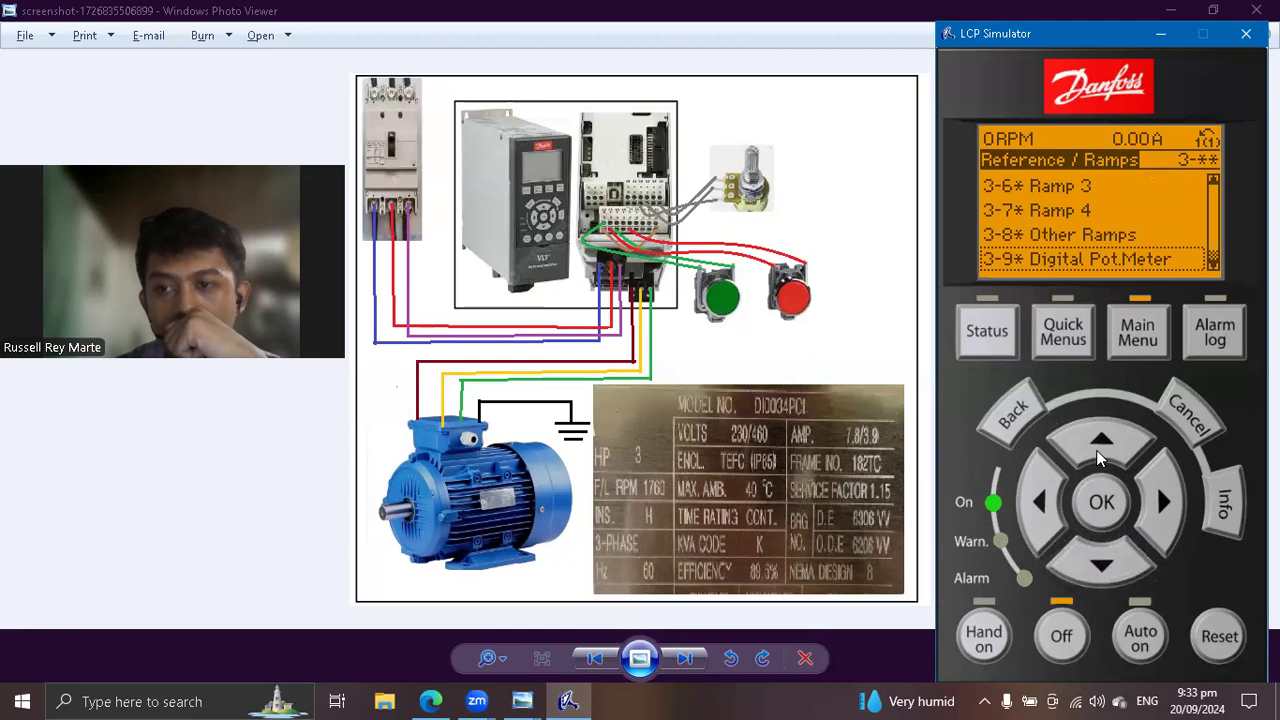
{"action": "left_click", "coordinate": [1111, 570]}
Open 3-0* Reference Limits and check the value of parameter 3-03 Maximum Reference.
{"action": "left_click", "coordinate": [1105, 508]}
{"action": "left_click", "coordinate": [1103, 566]}
{"action": "left_click", "coordinate": [1103, 566]}
{"action": "left_click", "coordinate": [1104, 567]}
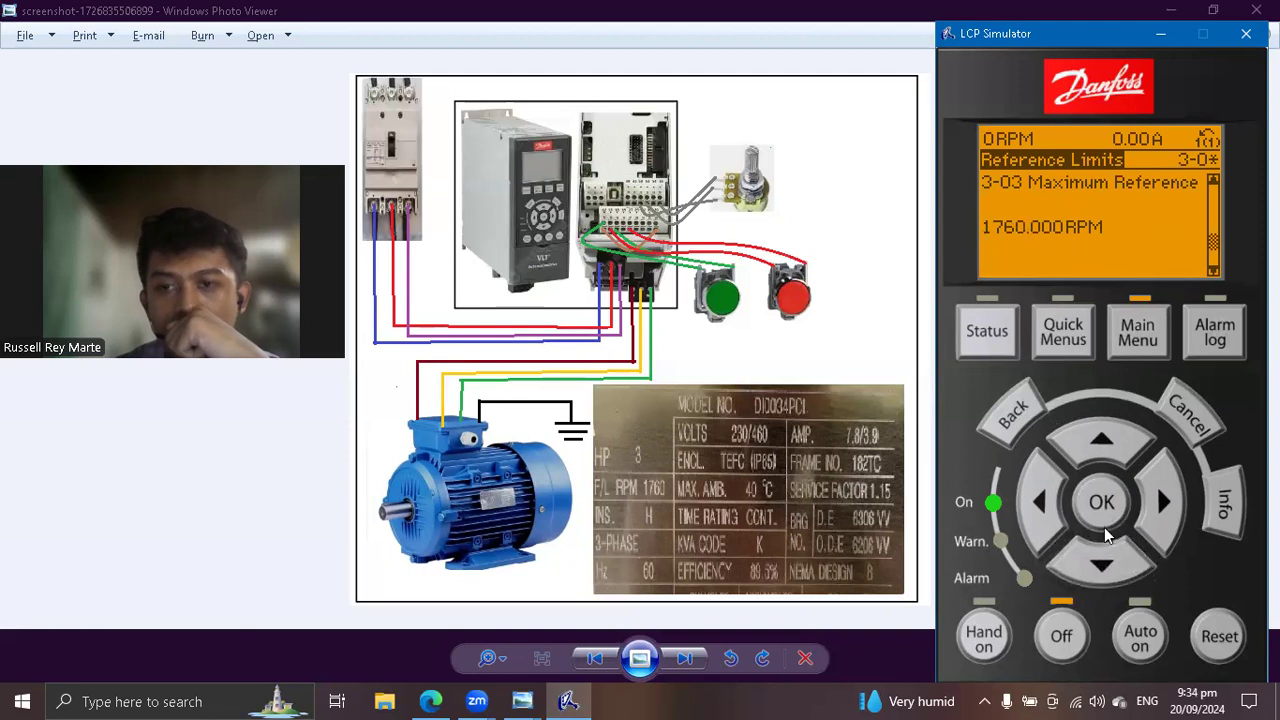
{"action": "left_click", "coordinate": [1103, 566]}
{"action": "left_click", "coordinate": [1101, 442]}
{"action": "left_click", "coordinate": [1104, 510]}
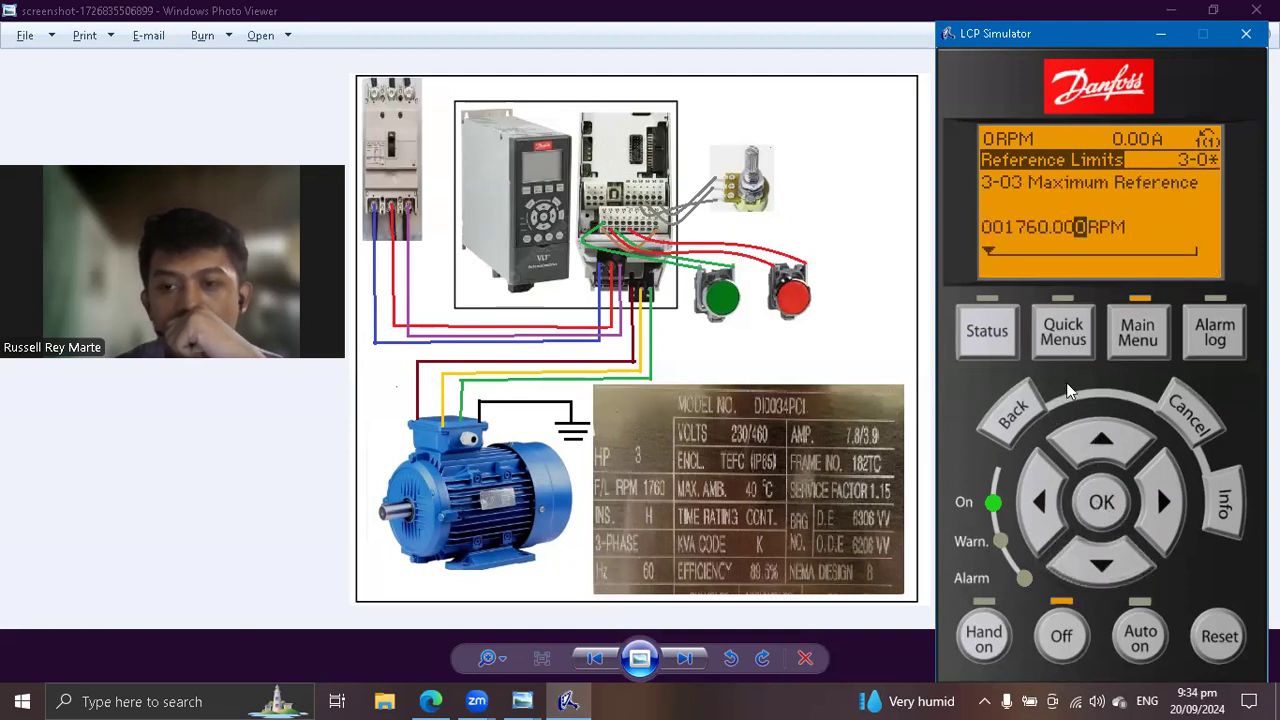
Return to the drive's status display and switch the drive to Auto on mode.
{"action": "left_click", "coordinate": [998, 338]}
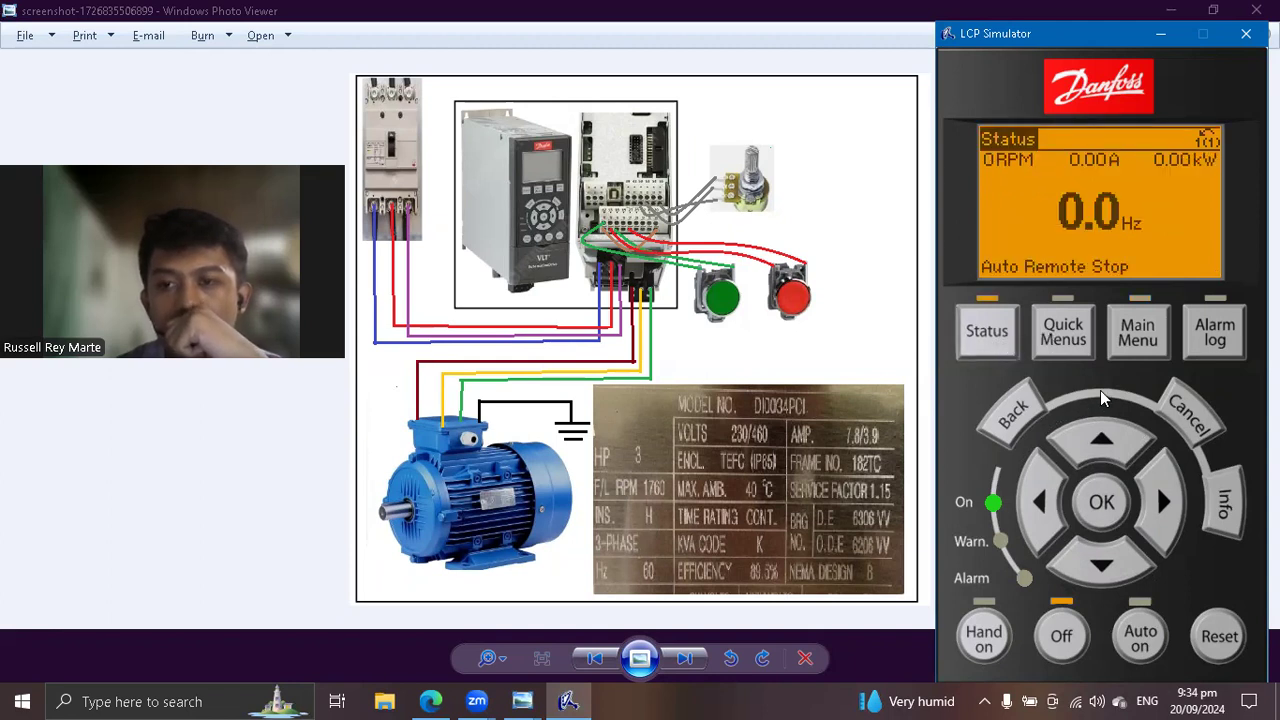
{"action": "left_click", "coordinate": [1139, 642]}
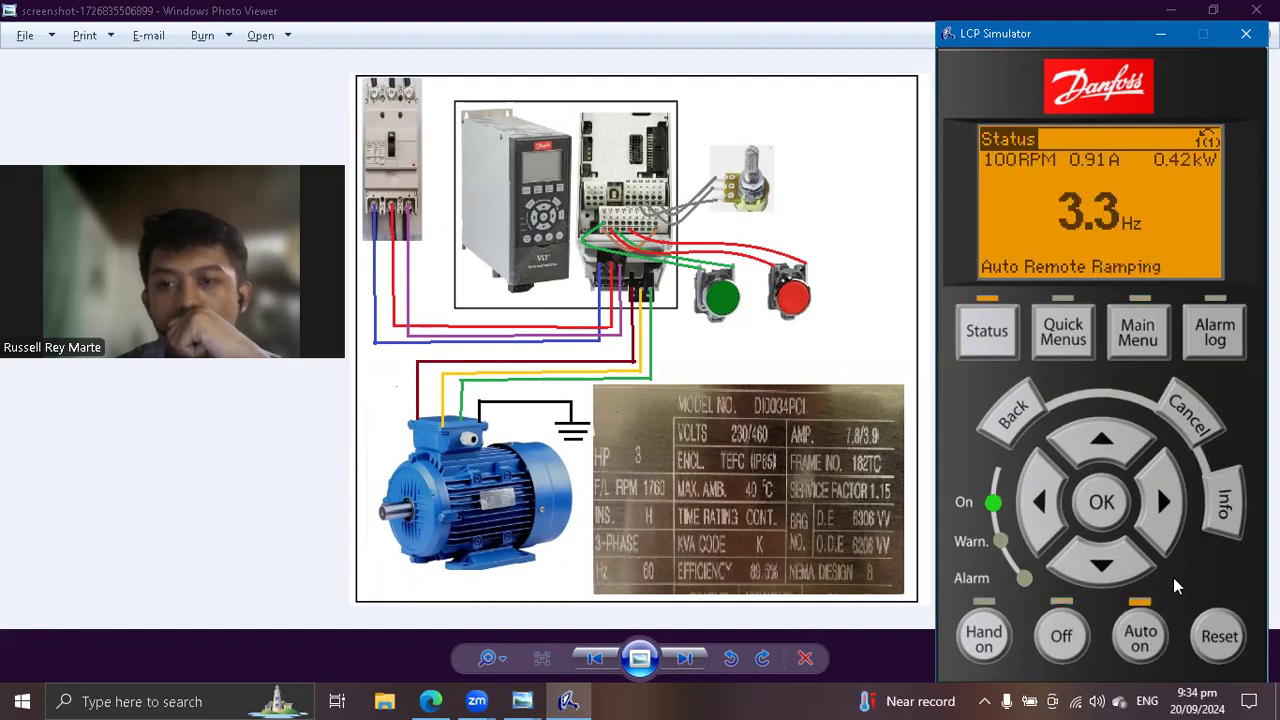